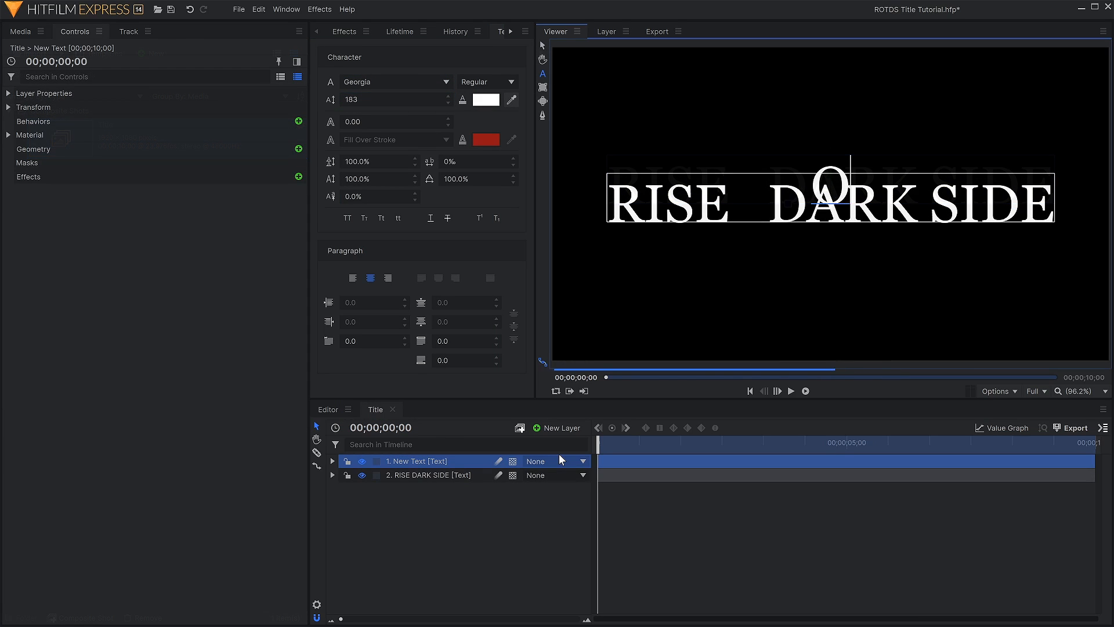
# - Finish the two-line text "OF THE" and move it into the gap between RISE and DARK SIDE
pyautogui.write('F')
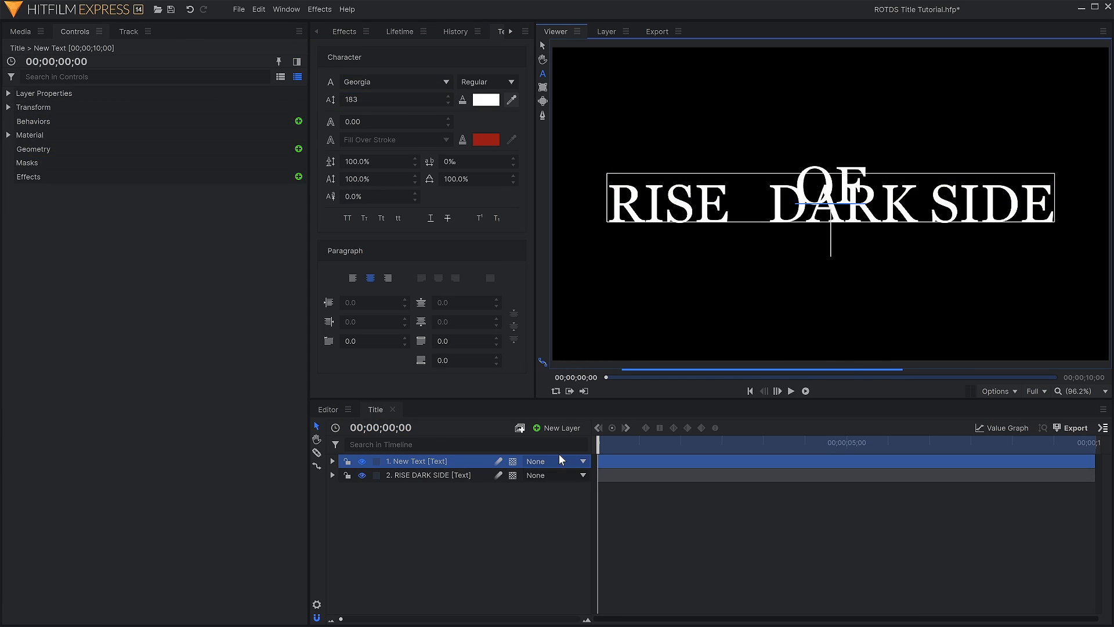
pyautogui.press('Return')
pyautogui.write('THE')
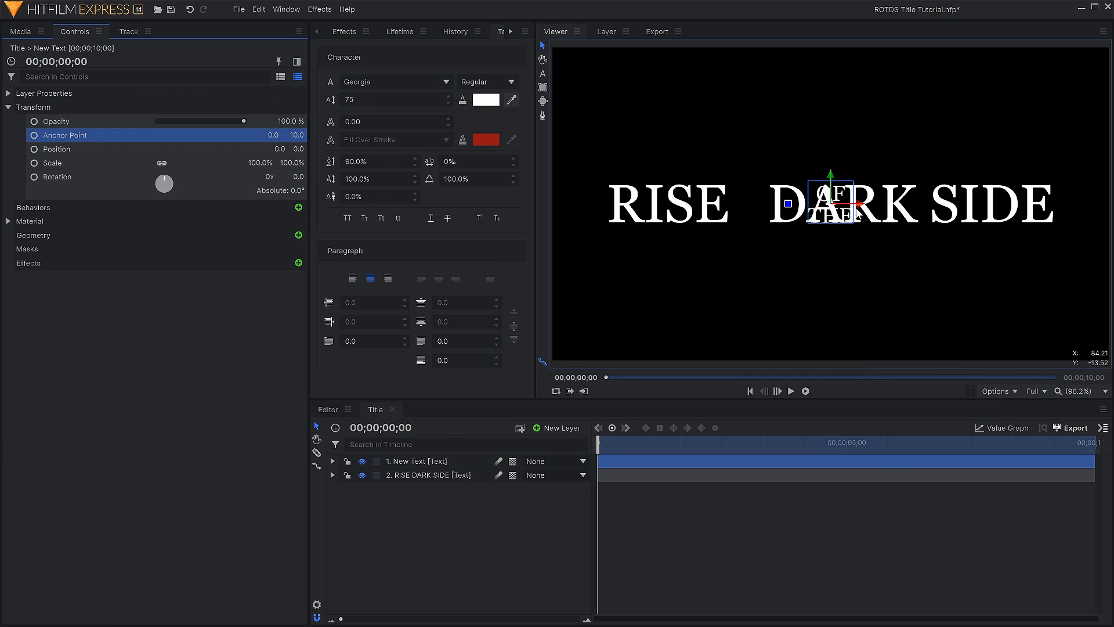
pyautogui.moveTo(860, 203); pyautogui.dragTo(777, 203)
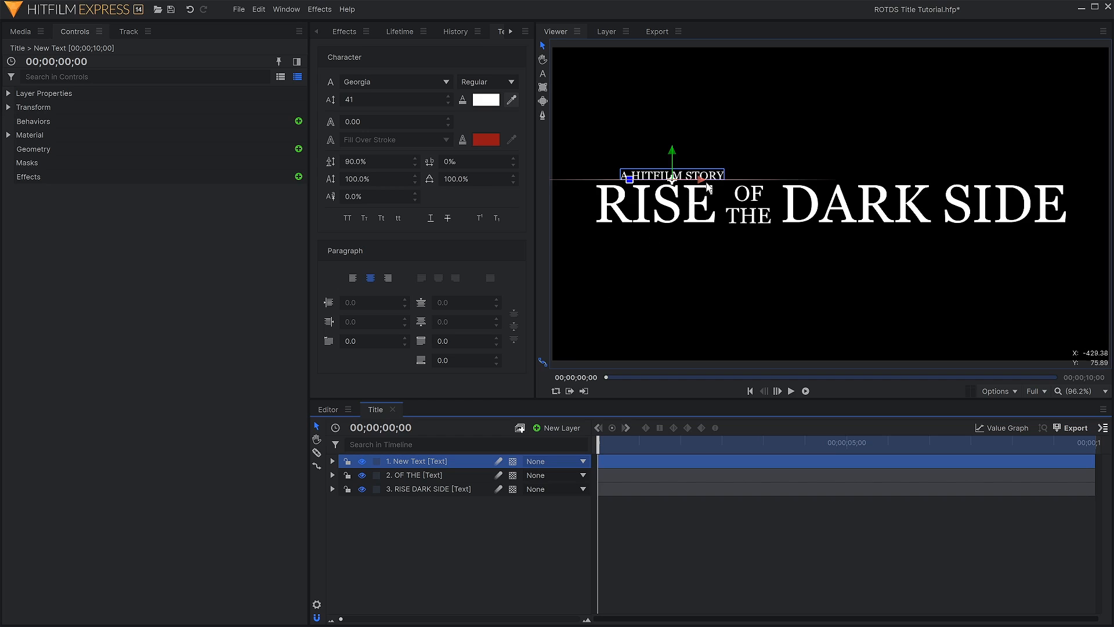
# - Nudge the "A HITFILM STORY" text slightly to the right above RISE and deselect it
pyautogui.moveTo(705, 181); pyautogui.dragTo(715, 179)
pyautogui.click(564, 522)
# - Create a black 1920 × 1080 plane layer above the title text layers
pyautogui.click(567, 431)
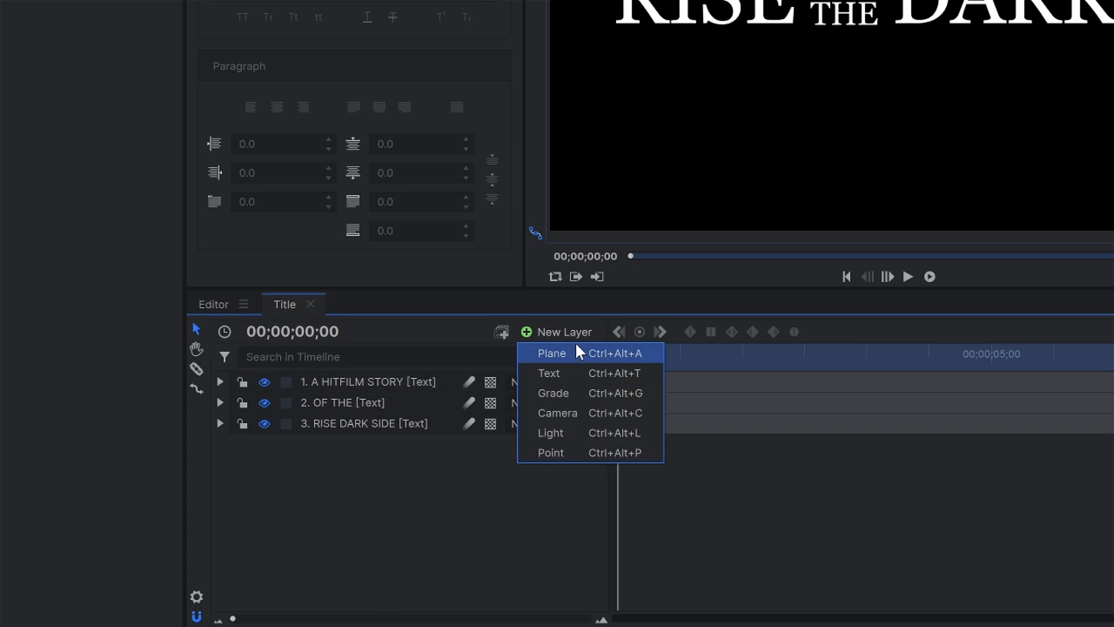
pyautogui.click(575, 350)
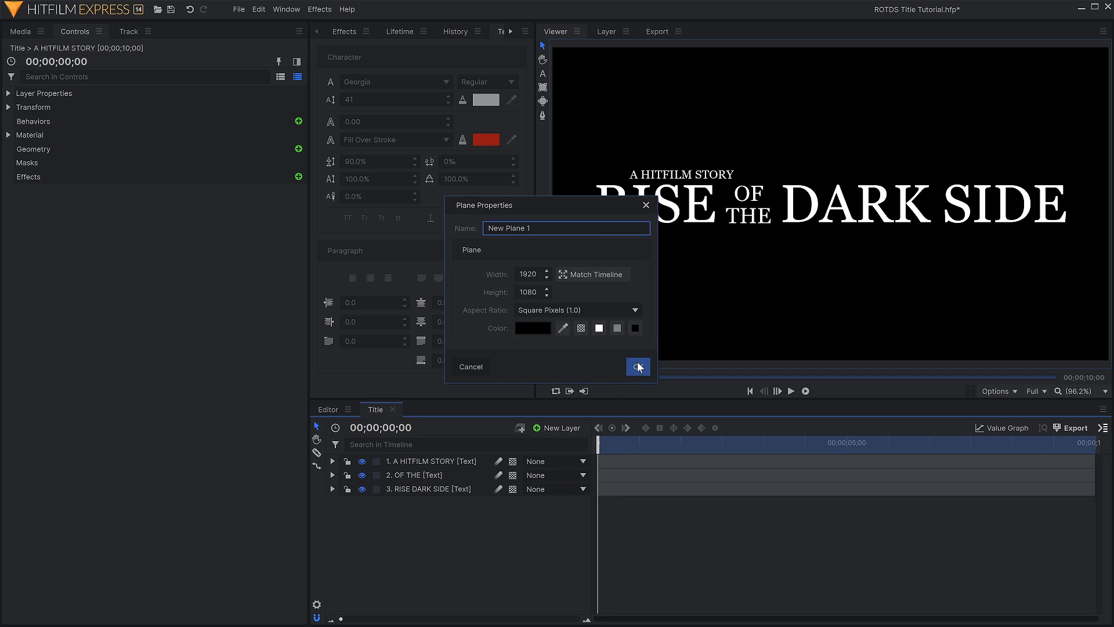
pyautogui.click(638, 367)
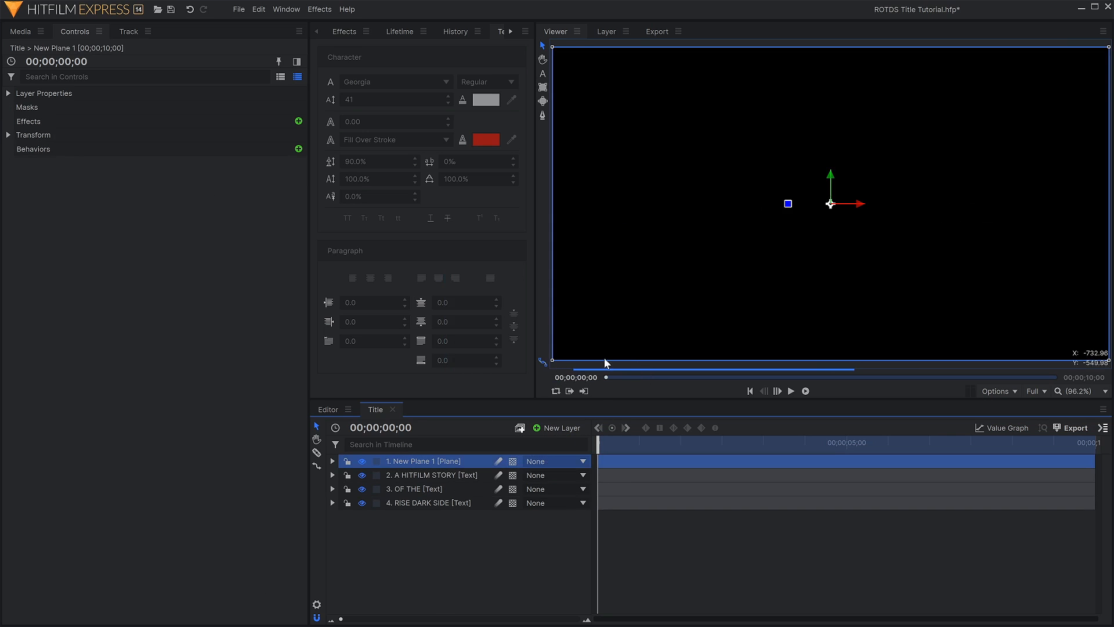
# - Find the Fill Color effect and apply it to the new plane
pyautogui.click(350, 31)
pyautogui.write('fill')
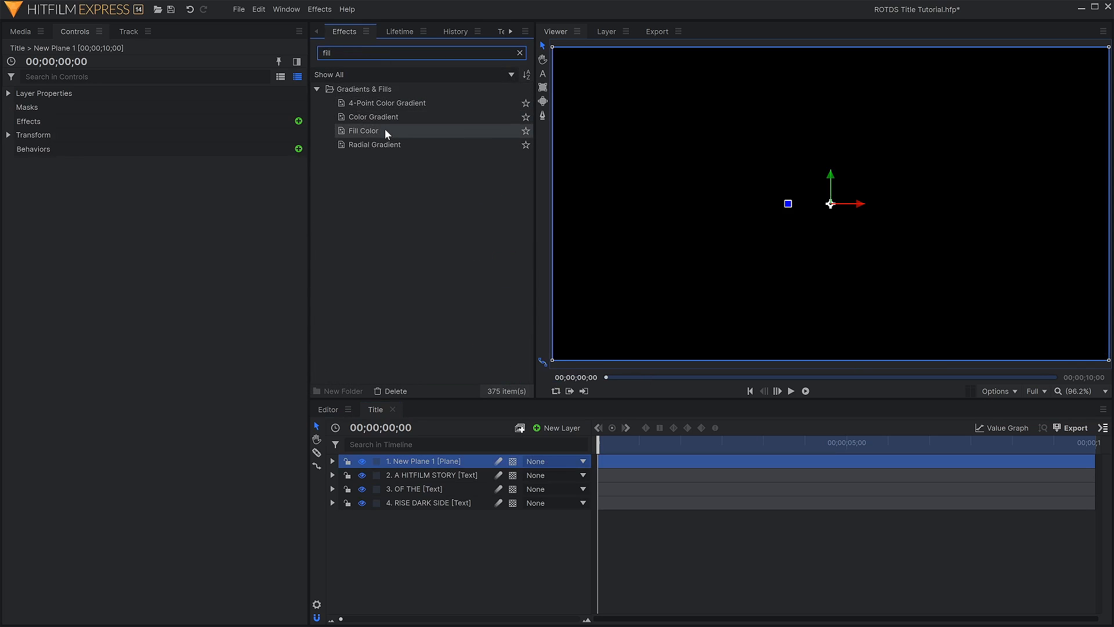
pyautogui.moveTo(385, 130); pyautogui.dragTo(474, 360)
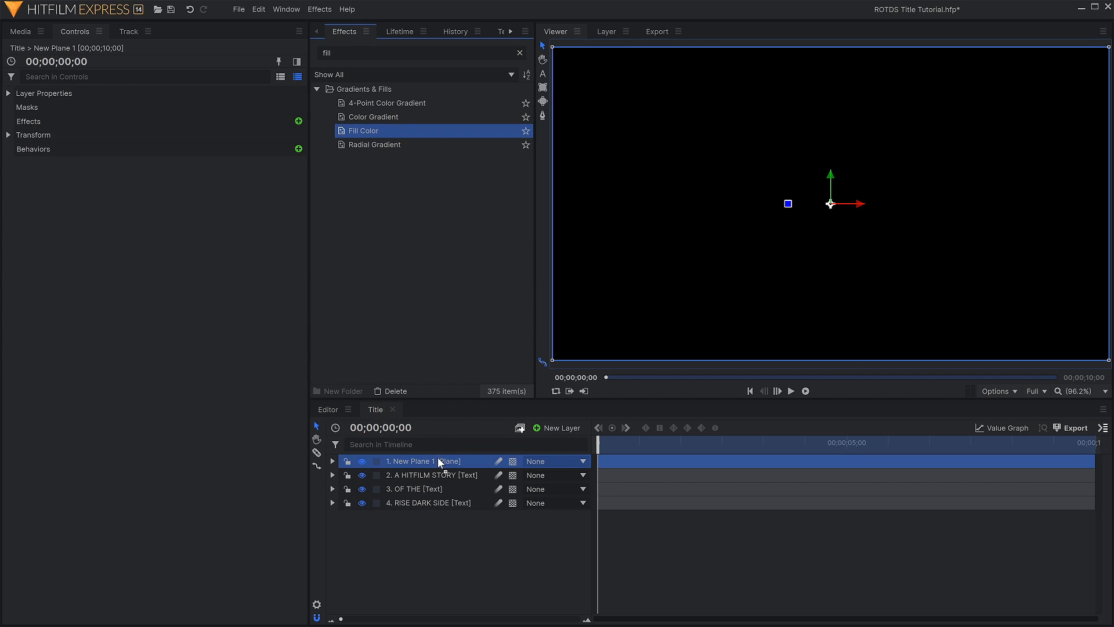
pyautogui.moveTo(438, 458); pyautogui.dragTo(438, 458)
# - Lower the plane's opacity to 41% and draw a thin rectangular mask across the title's full width, level with A HITFILM STORY
pyautogui.click(8, 149)
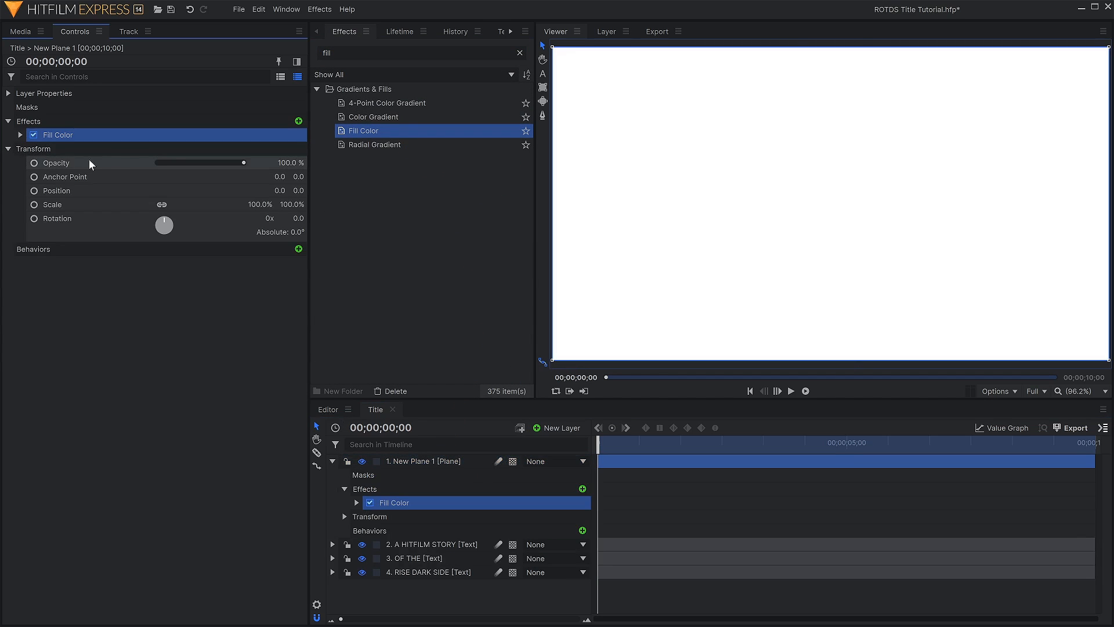
pyautogui.moveTo(203, 162); pyautogui.dragTo(193, 163)
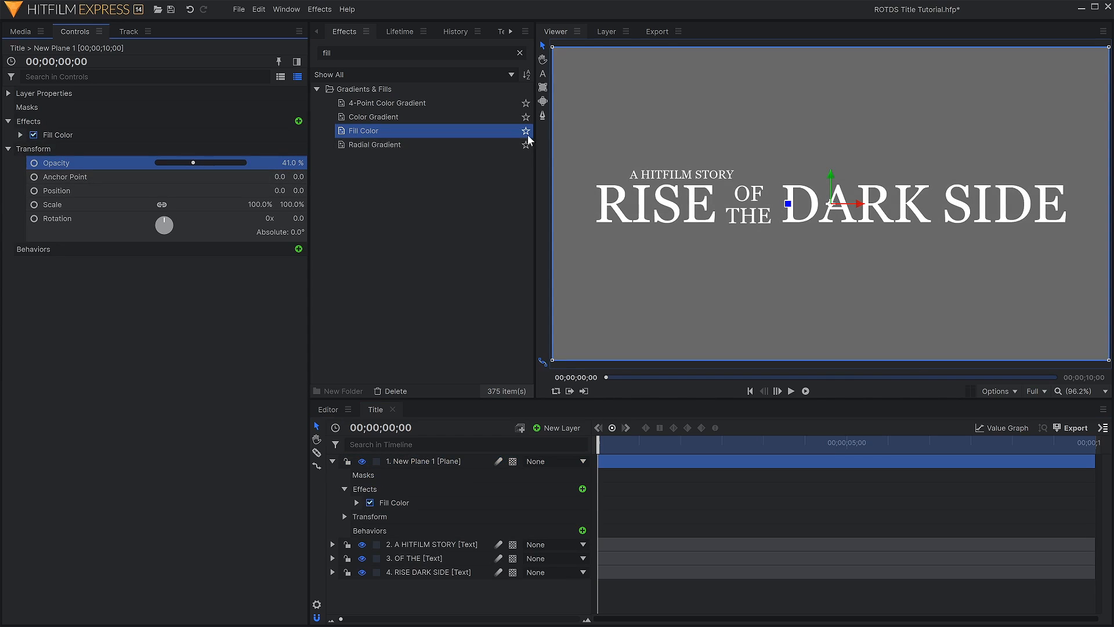
pyautogui.click(543, 88)
pyautogui.moveTo(596, 170); pyautogui.dragTo(1063, 174)
# - Draw a rectangular mask around A HITFILM STORY and set its blend mode to Subtract
pyautogui.moveTo(629, 167); pyautogui.dragTo(743, 190)
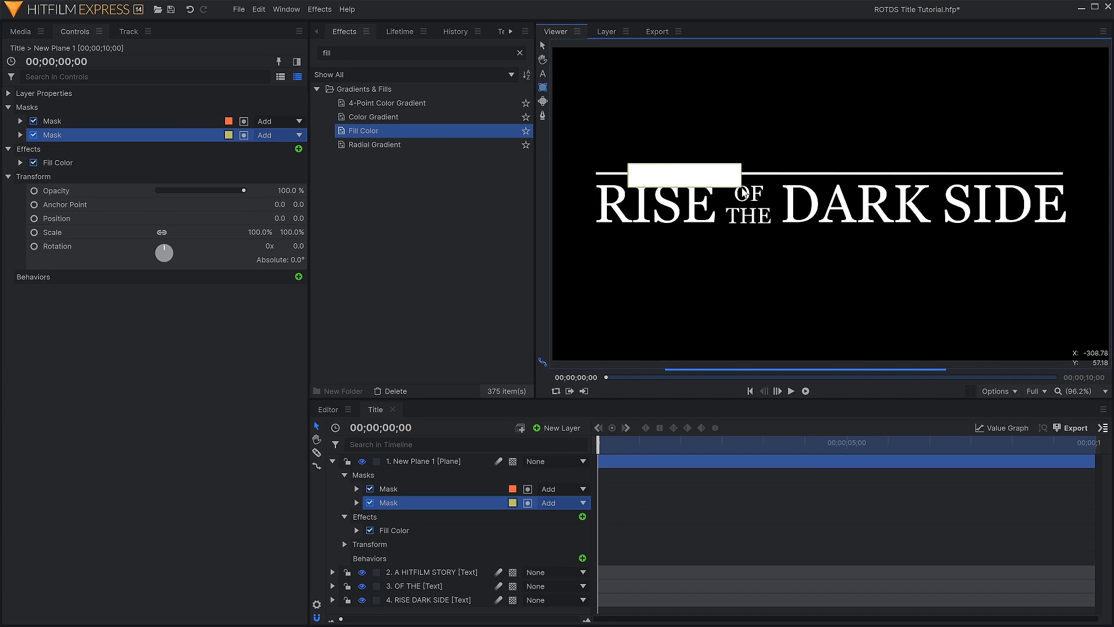
pyautogui.click(287, 137)
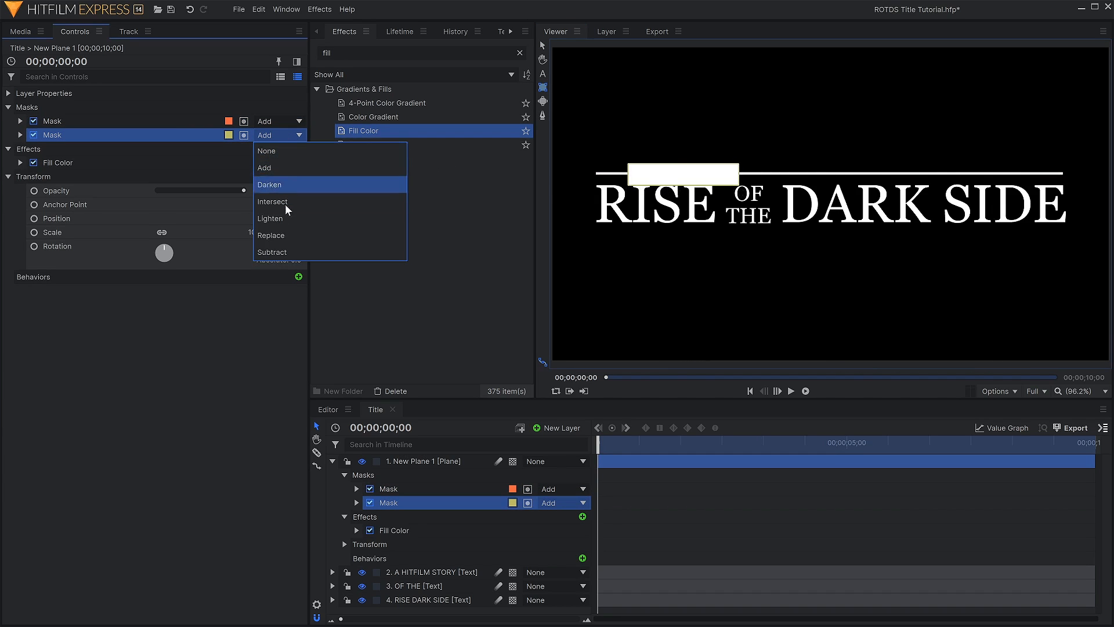
pyautogui.click(284, 246)
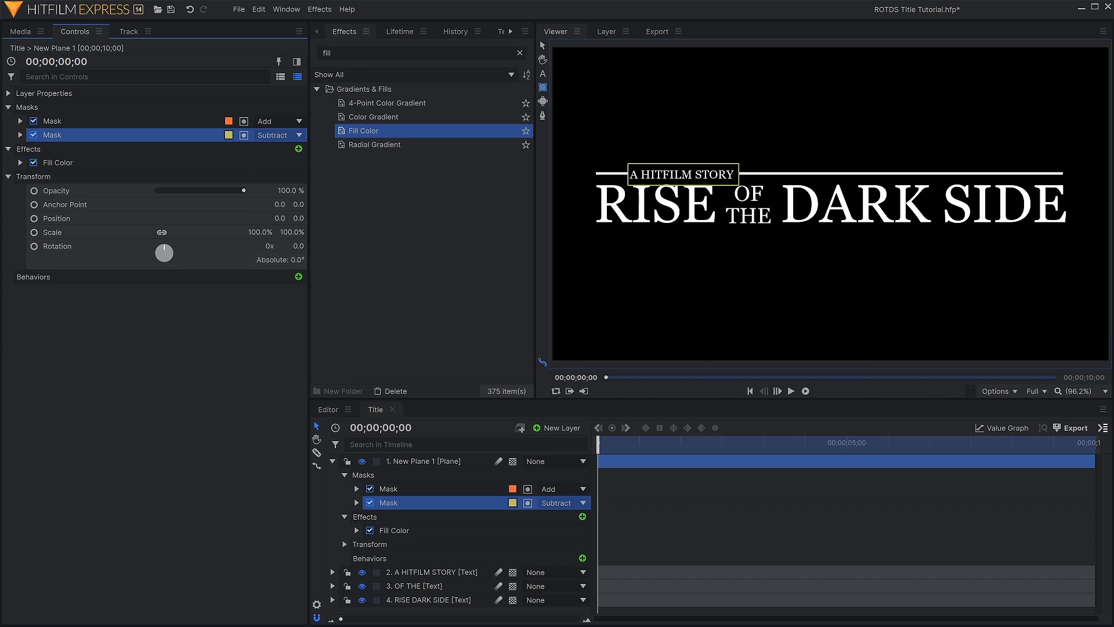
# - Rename the plane layer White Lines and duplicate its thin line mask
pyautogui.click(437, 461)
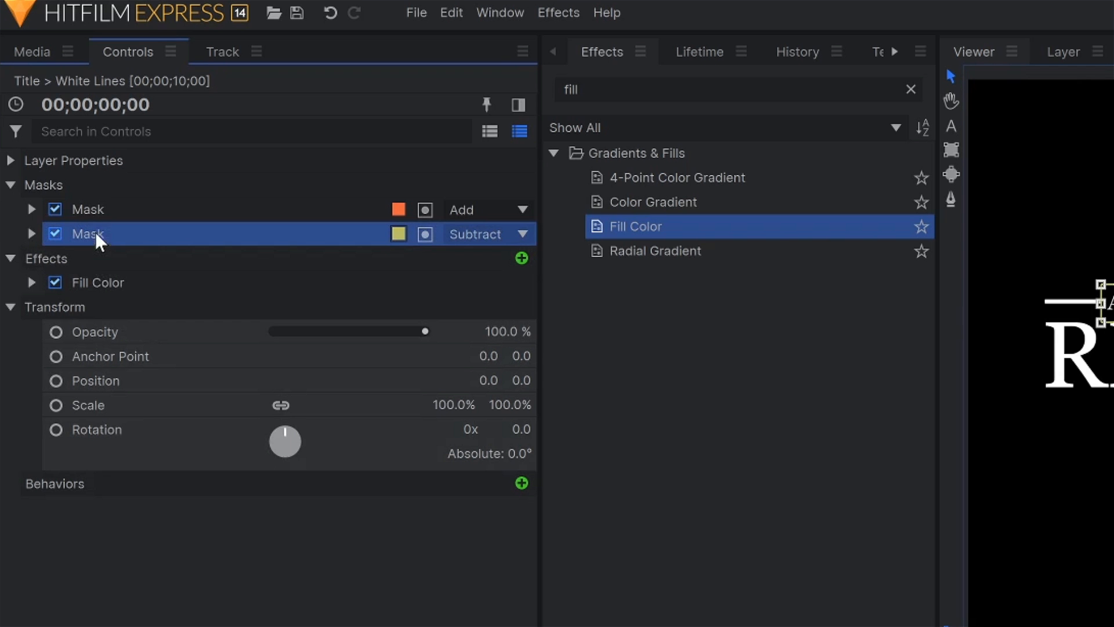
pyautogui.click(57, 121)
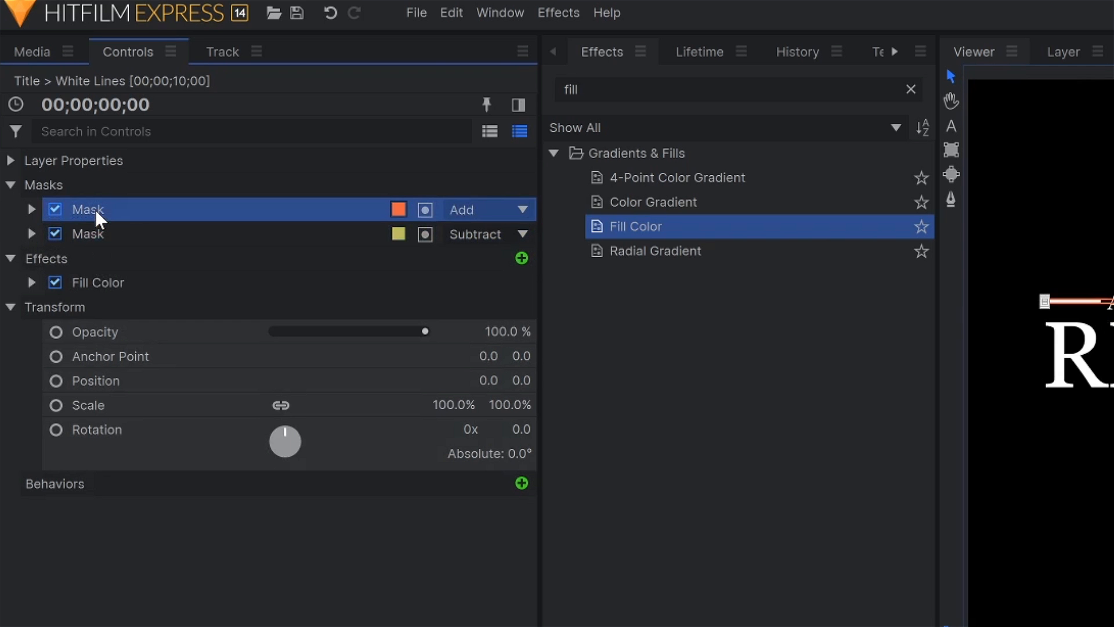
pyautogui.rightClick(95, 210)
pyautogui.click(139, 288)
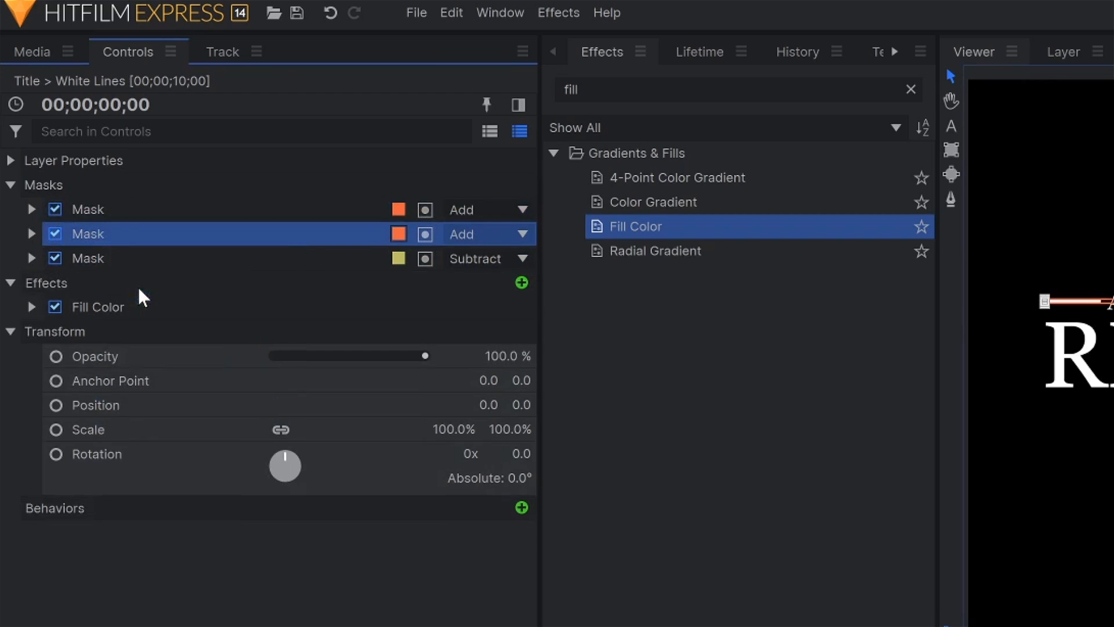
# - Move the duplicated line mask below the title by setting its vertical position to -202, and save the project
pyautogui.click(32, 233)
pyautogui.click(53, 282)
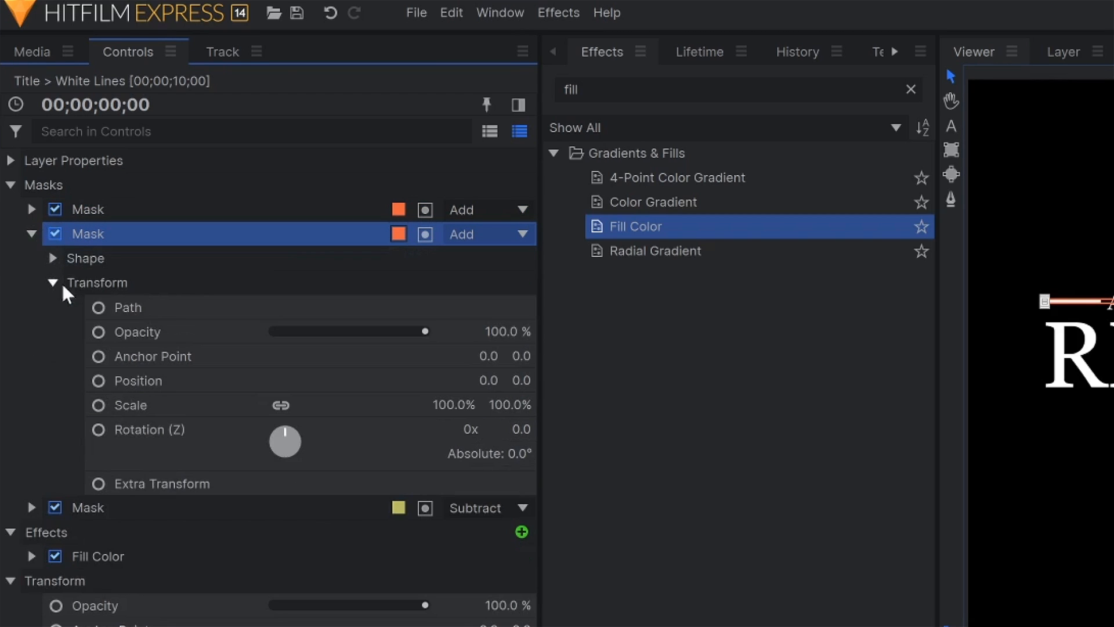
pyautogui.moveTo(521, 380); pyautogui.dragTo(424, 380)
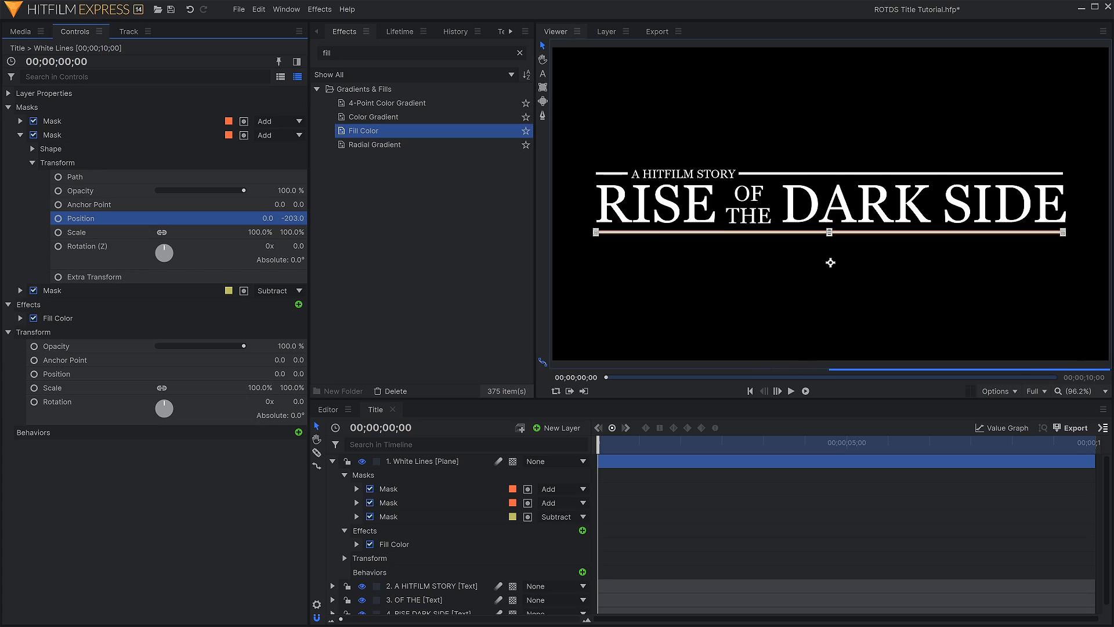
pyautogui.moveTo(292, 218); pyautogui.dragTo(293, 218)
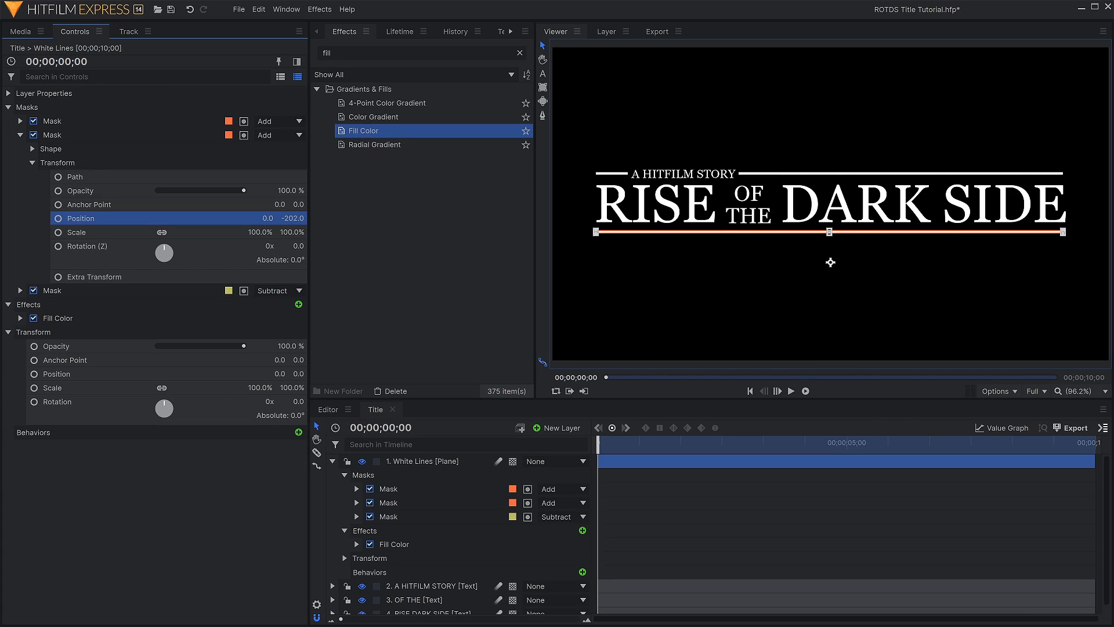
pyautogui.click(263, 474)
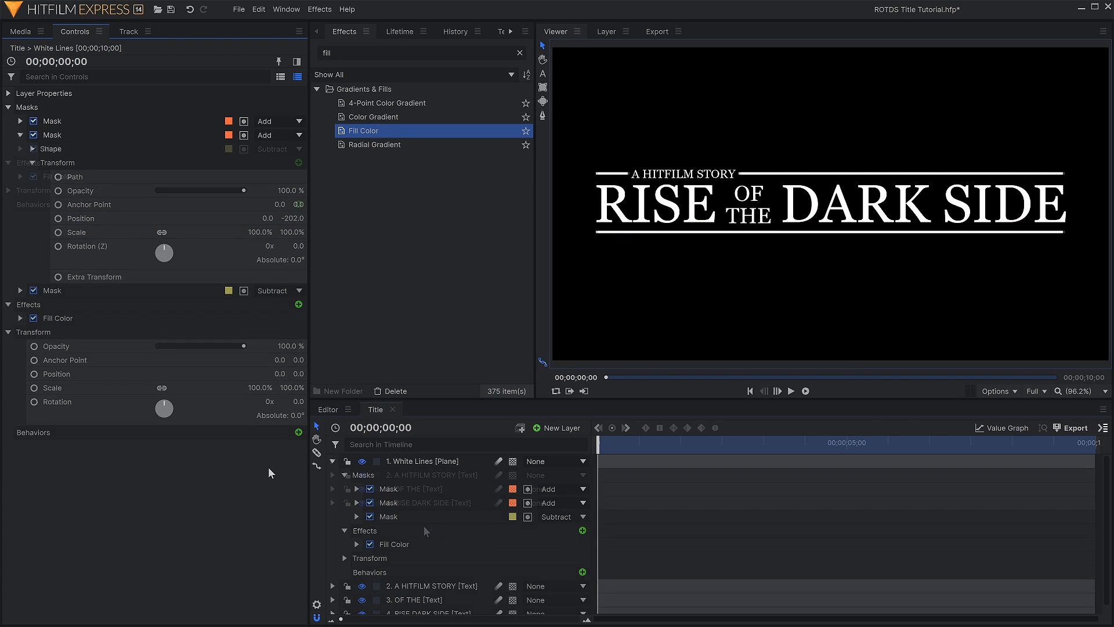
pyautogui.hotkey('ctrl', 's')
# - Create a composite shot named Outline with the 1080p Full HD @ 23.976 fps template and a 10-second duration
pyautogui.click(22, 33)
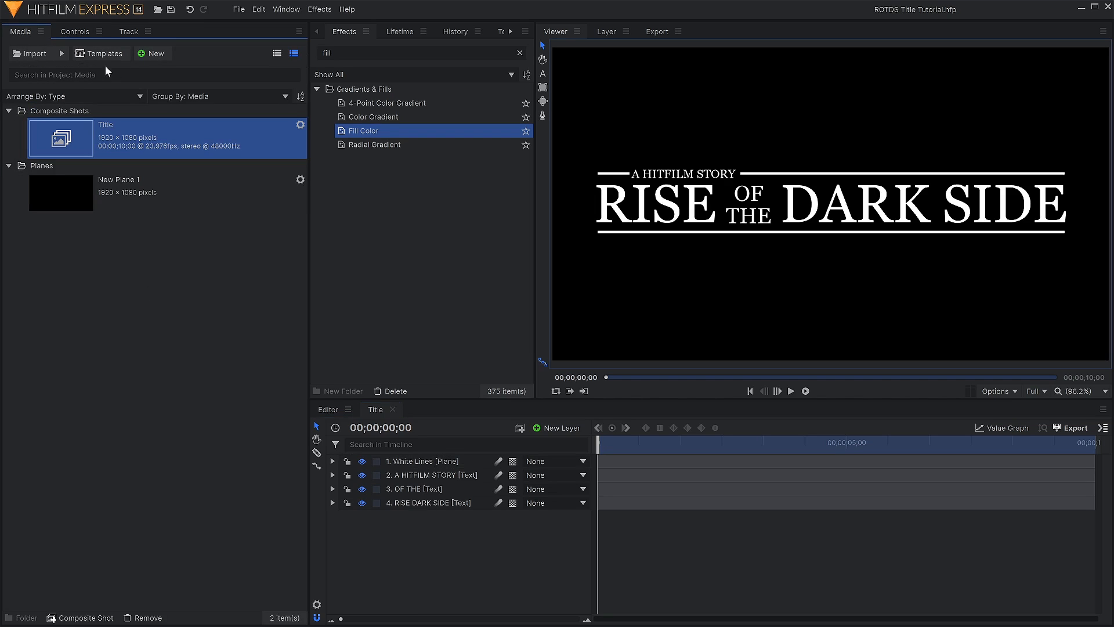
pyautogui.click(167, 54)
pyautogui.click(172, 69)
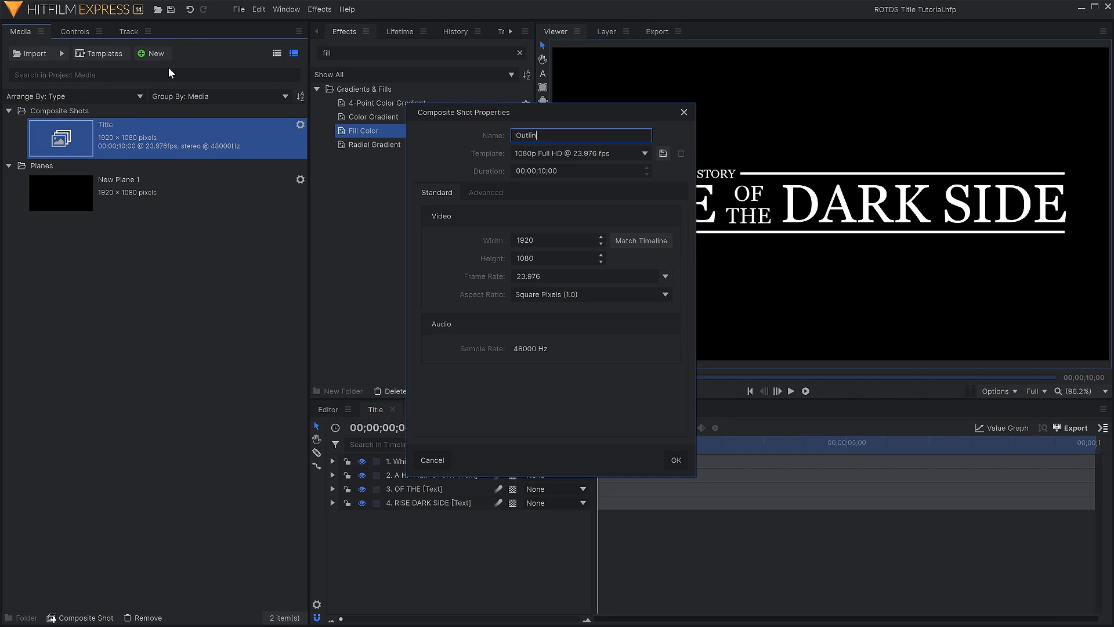
pyautogui.press('Return')
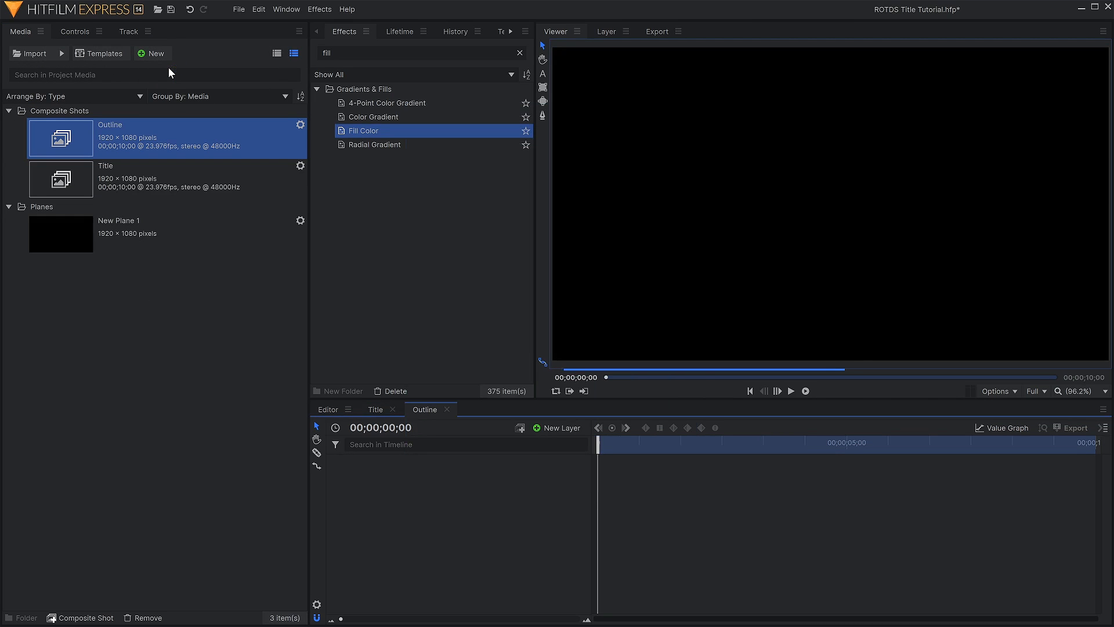
# - Add the Title composite shot to the Outline timeline and duplicate the layer
pyautogui.moveTo(192, 182); pyautogui.dragTo(449, 537)
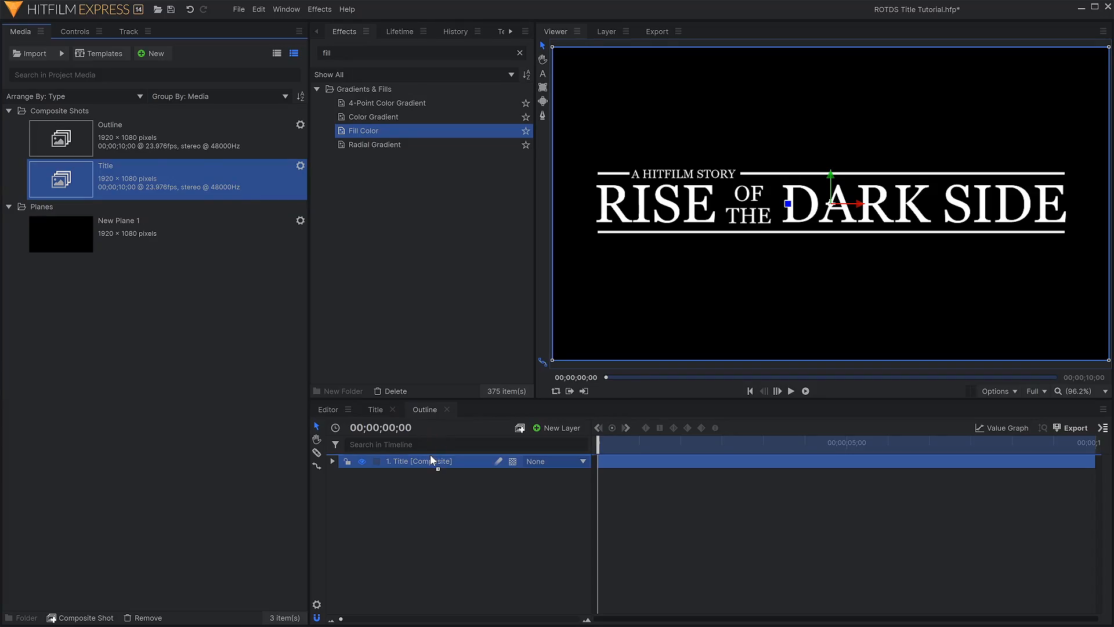
pyautogui.hotkey('ctrl', 'd')
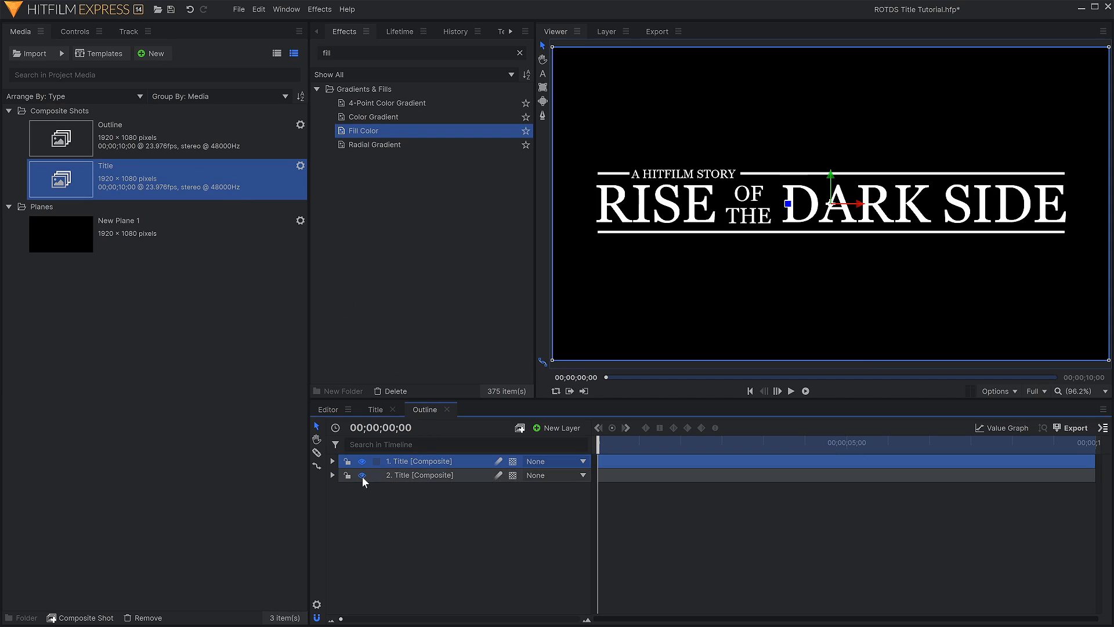
# - Hide the lower Title layer and rename the upper copy Outline
pyautogui.doubleClick(430, 460)
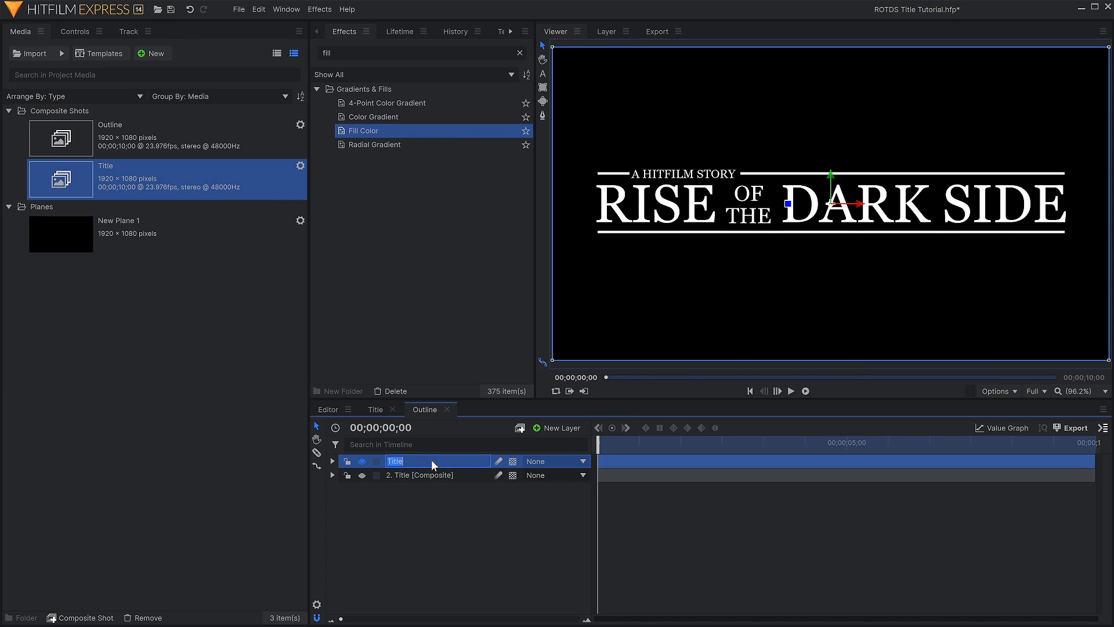
pyautogui.write('Outline')
pyautogui.press('Return')
# - Find the Matte Cleaner effect by searching for "matte" and apply it to the Outline layer
pyautogui.doubleClick(456, 56)
pyautogui.write('matte')
pyautogui.click(410, 185)
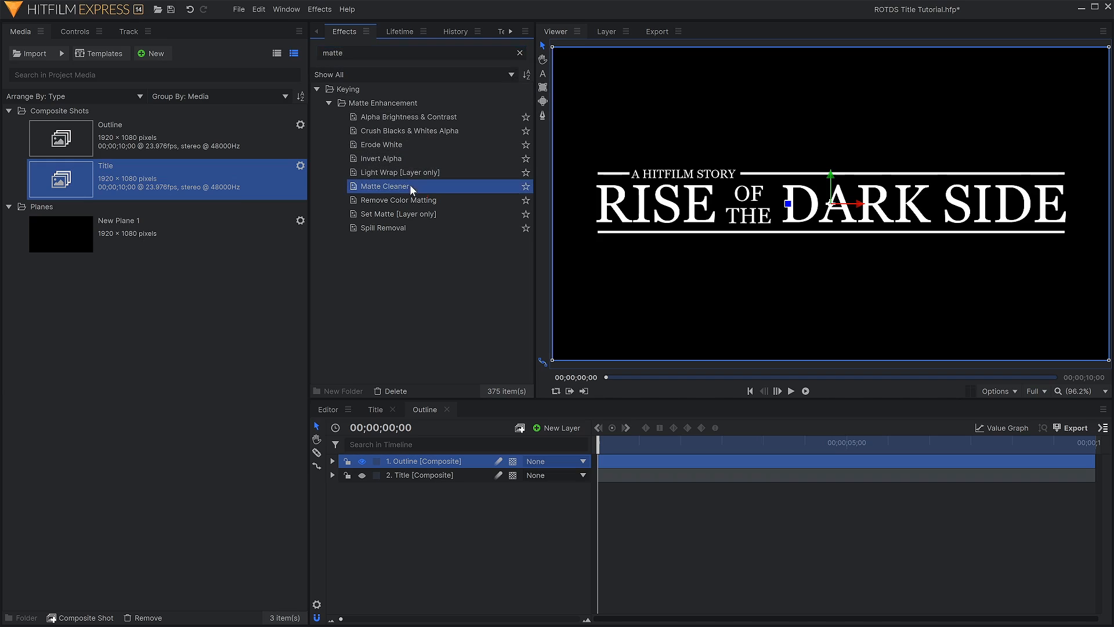
pyautogui.moveTo(456, 462); pyautogui.dragTo(456, 462)
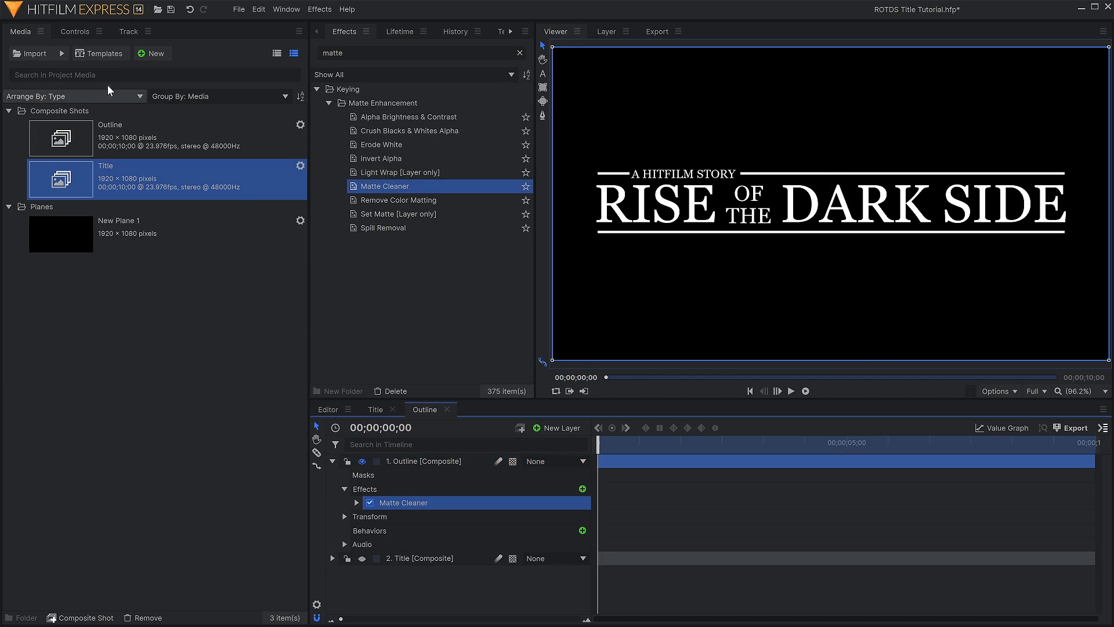
# - Set the Matte Cleaner's Choke to 4 px on the Outline layer
pyautogui.click(75, 32)
pyautogui.click(19, 134)
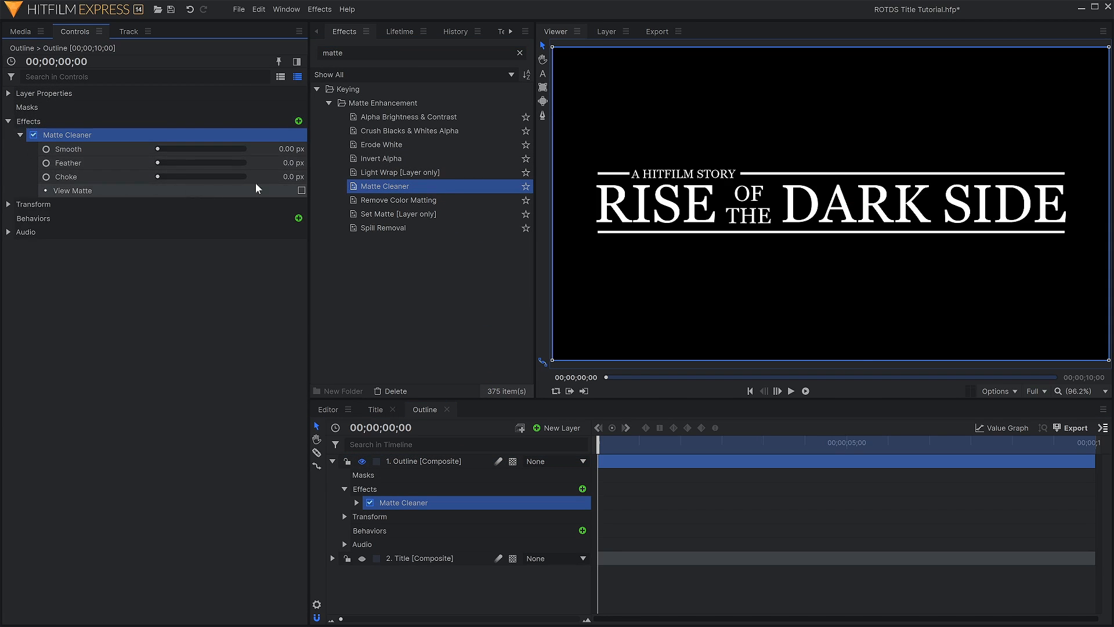
pyautogui.click(275, 177)
pyautogui.write('4')
pyautogui.press('Return')
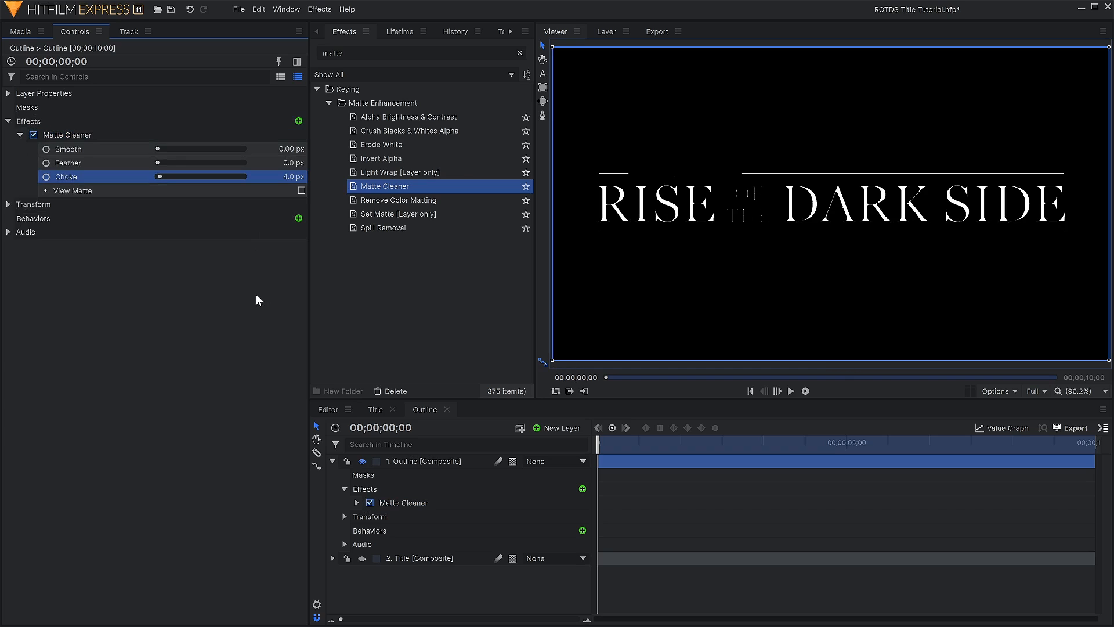
# - Switch the viewer to a checkerboard background to show transparency
pyautogui.click(1007, 392)
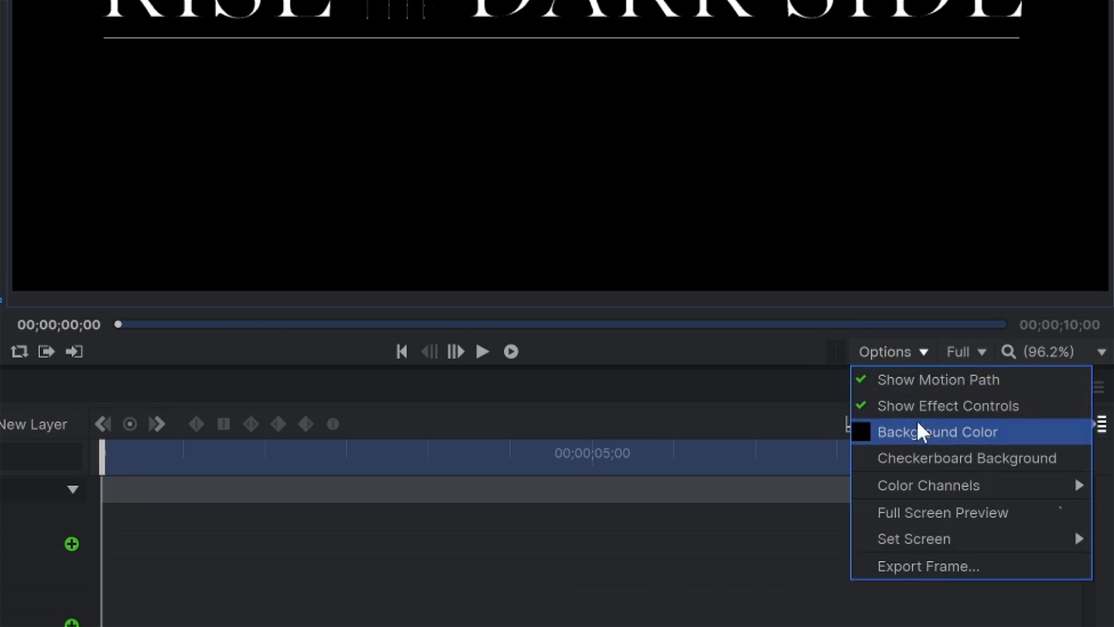
pyautogui.click(1015, 448)
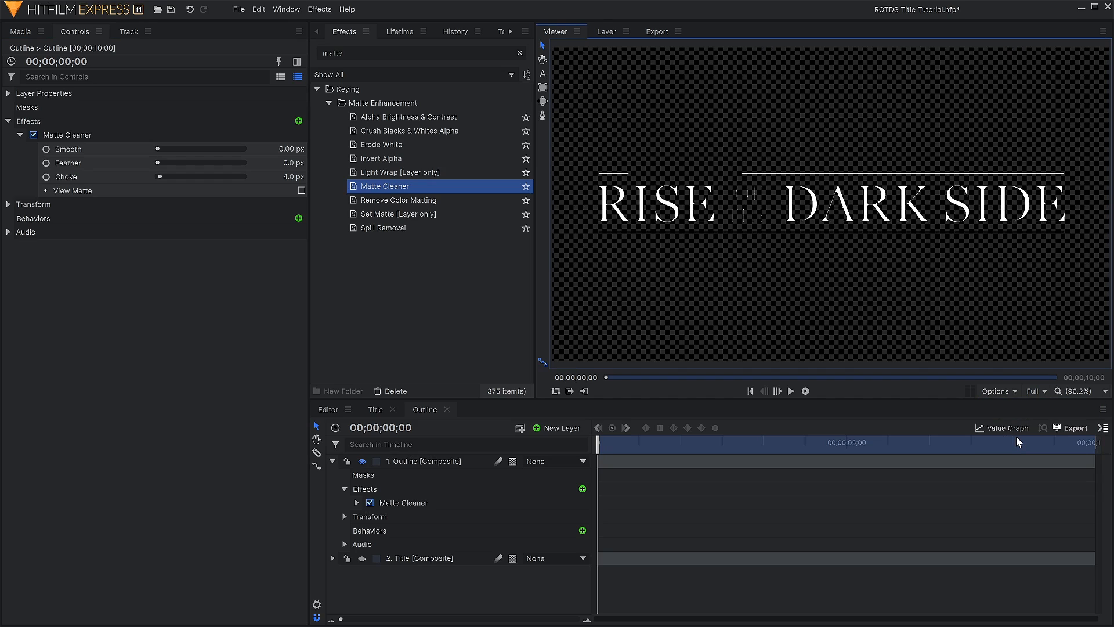
# - Search the effects for "invert" and add Invert Alpha below Matte Cleaner on the Outline layer
pyautogui.click(418, 53)
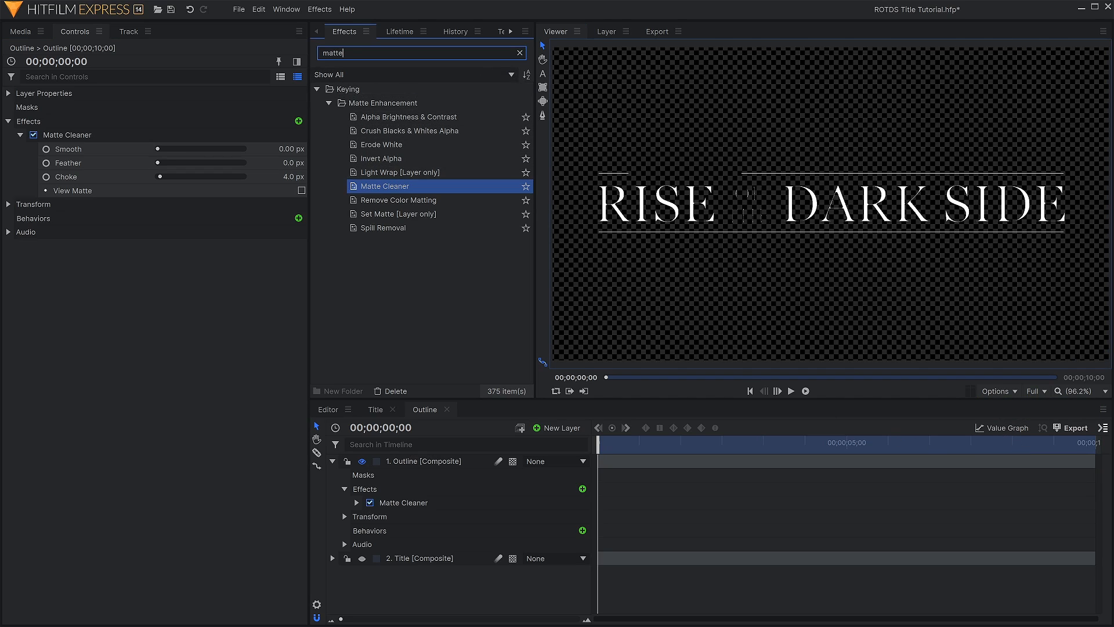
pyautogui.hotkey('ctrl', 'a')
pyautogui.press('BackSpace')
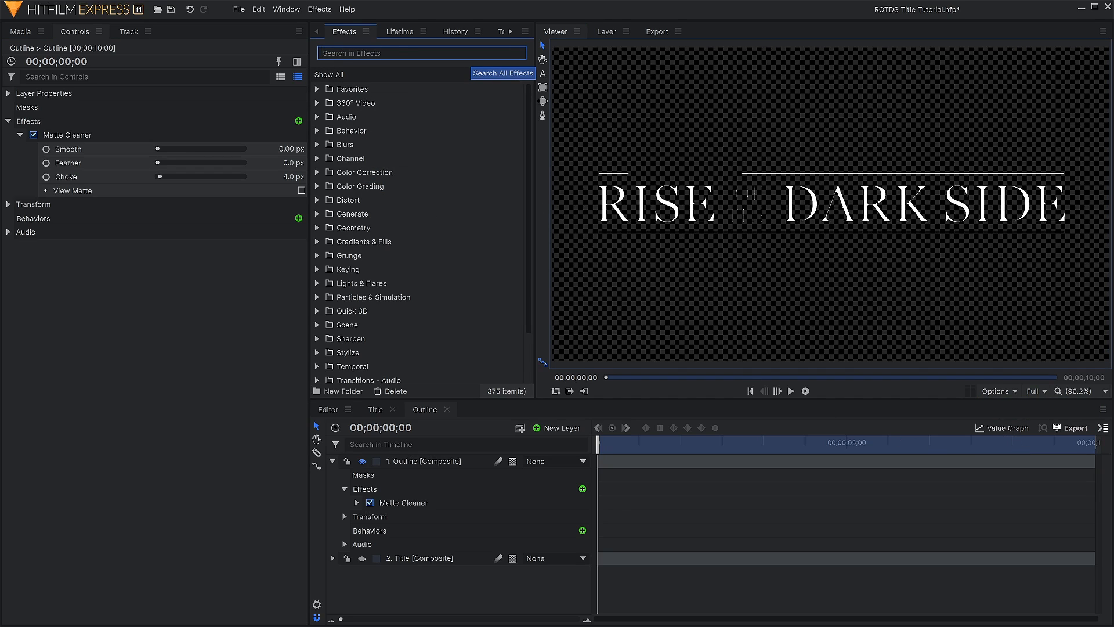
pyautogui.write('invert')
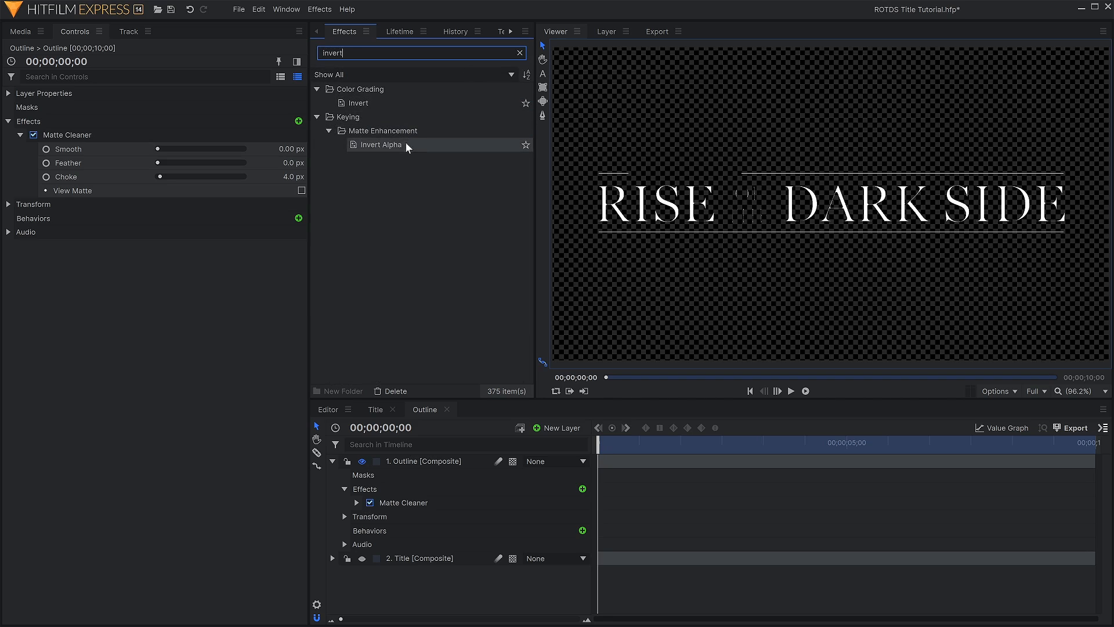
pyautogui.moveTo(405, 144); pyautogui.dragTo(120, 197)
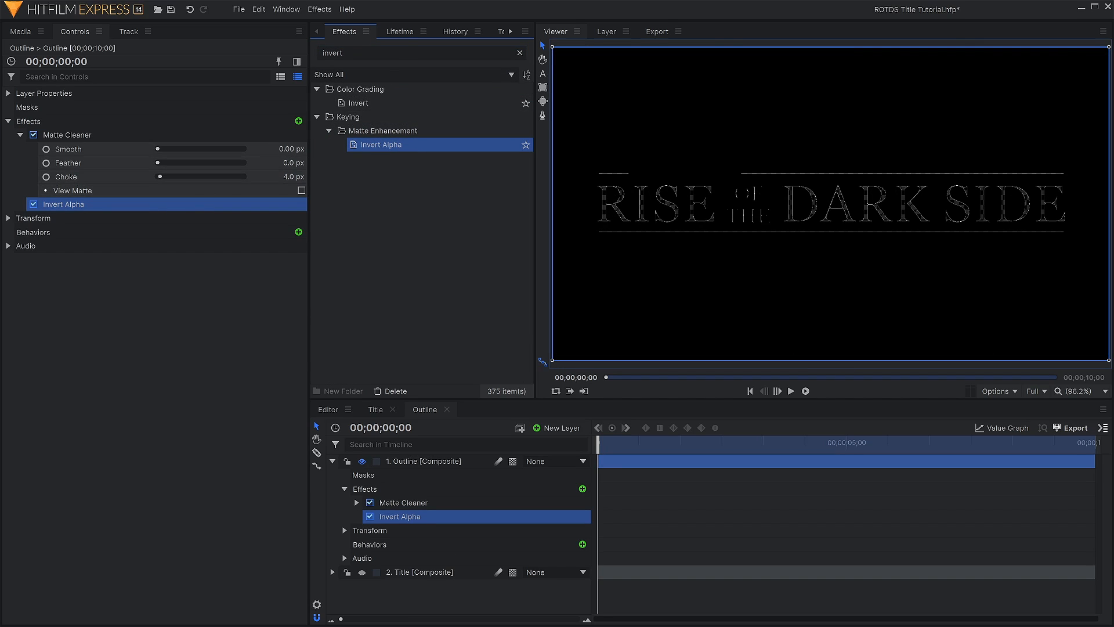
# - Find the Fill Color effect by searching for "fill" and add it after Invert Alpha on the Outline layer
pyautogui.write('fill')
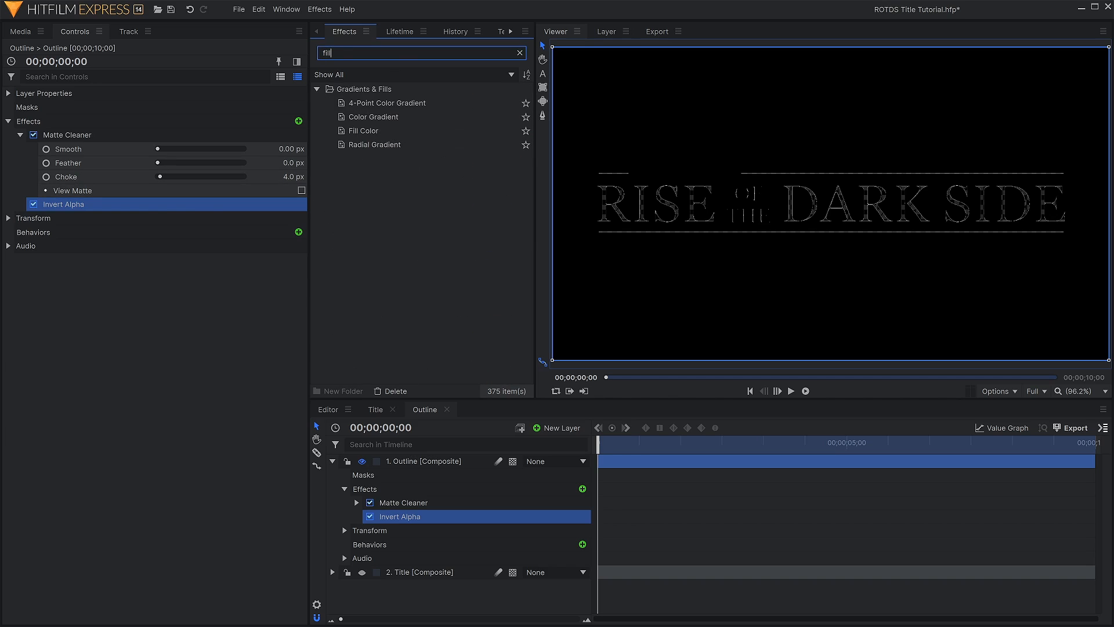
pyautogui.moveTo(463, 131); pyautogui.dragTo(217, 207)
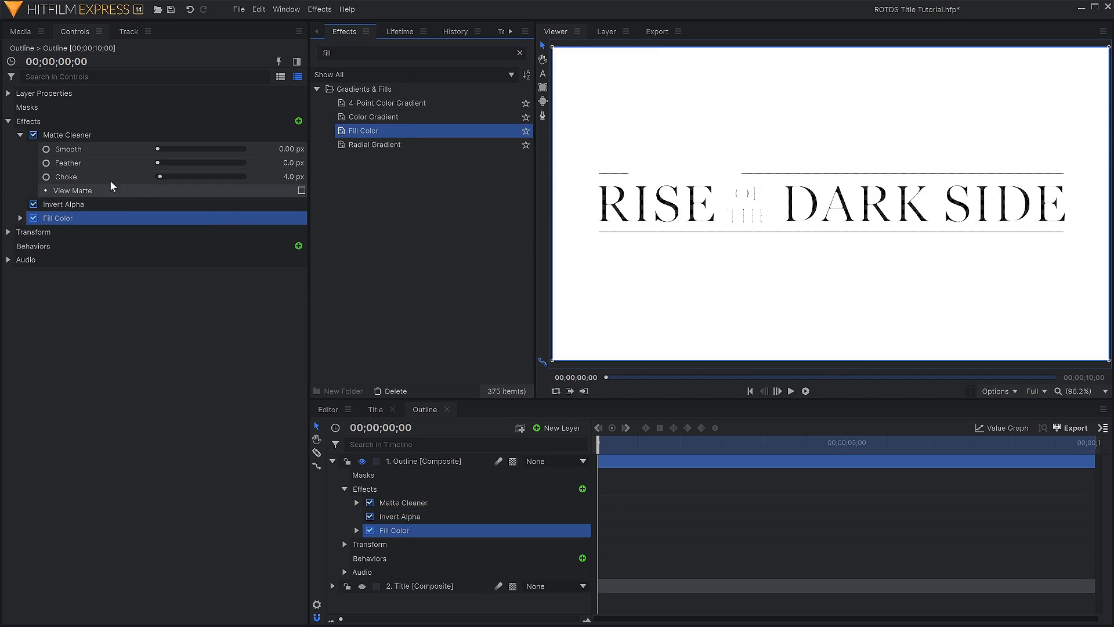
pyautogui.click(20, 135)
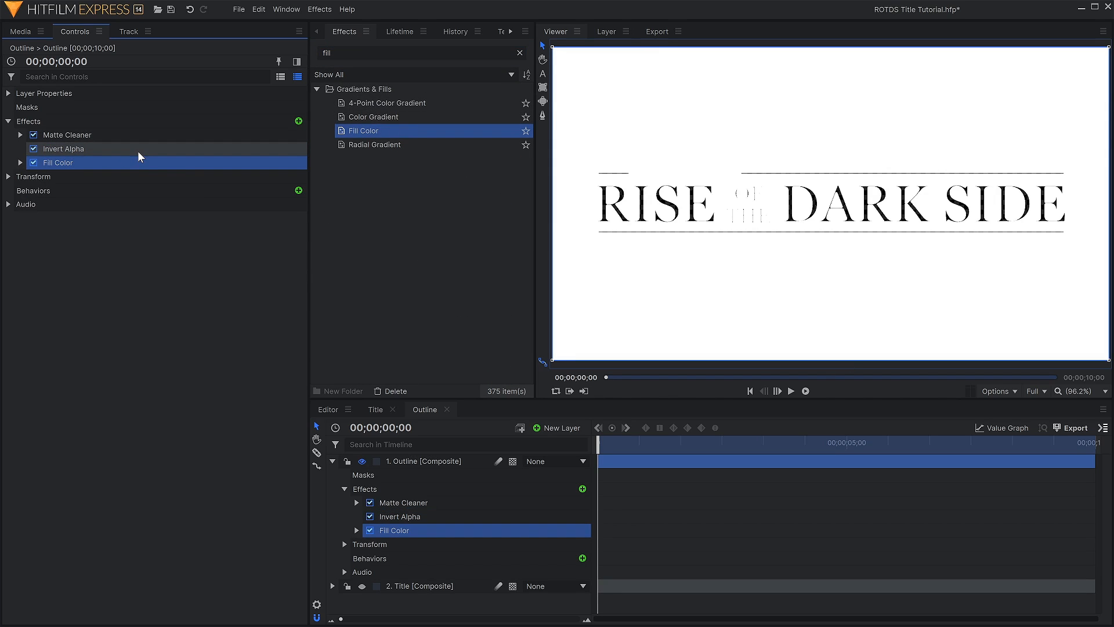
# - Add the Set Matte effect after Fill Color on the Outline layer, with 2. Title as source layer and Alpha as matte source
pyautogui.doubleClick(353, 53)
pyautogui.write('set')
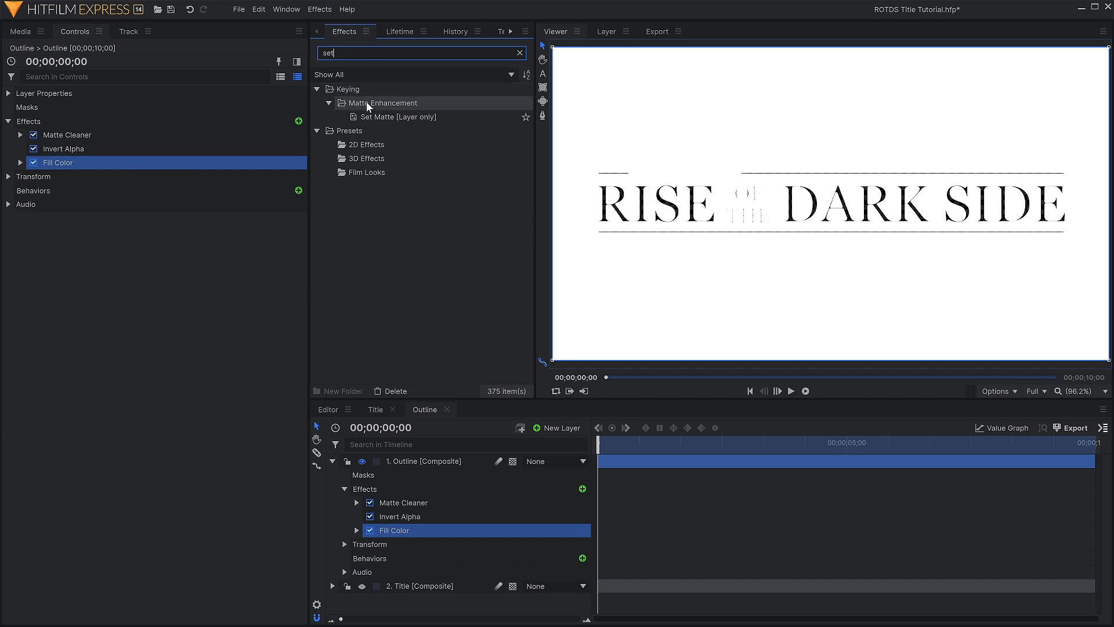
pyautogui.moveTo(375, 118); pyautogui.dragTo(76, 178)
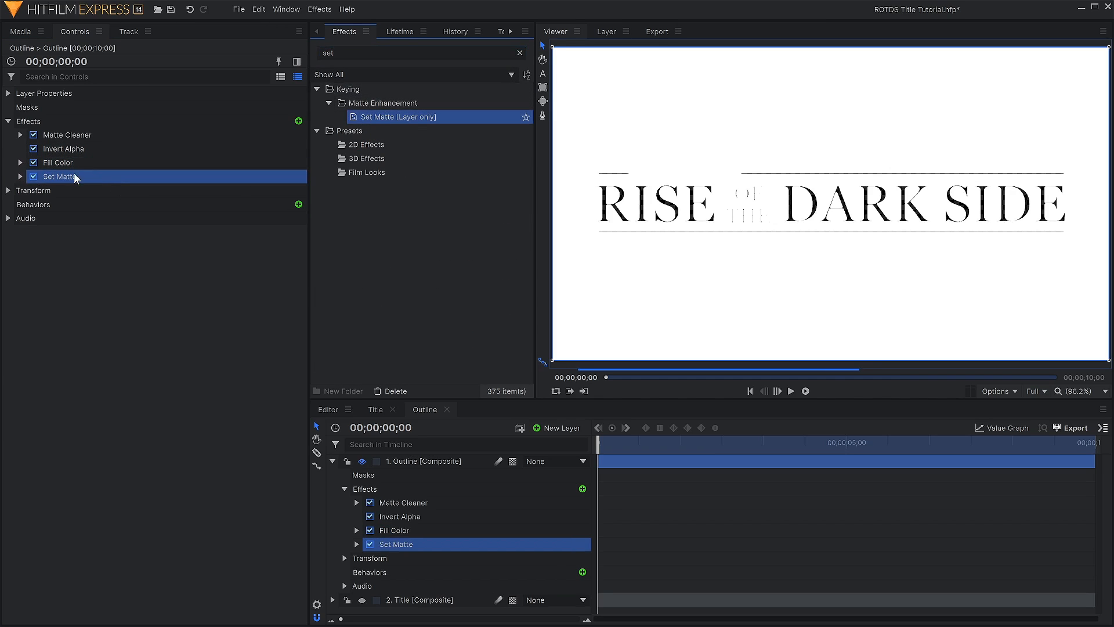
pyautogui.click(21, 176)
pyautogui.click(235, 191)
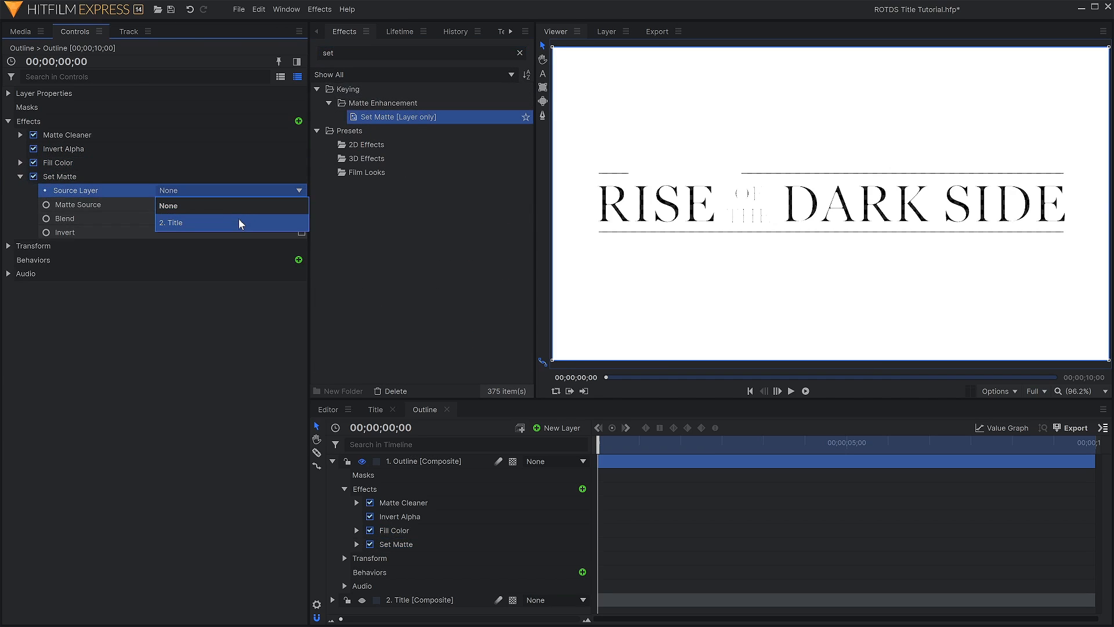
pyautogui.click(239, 221)
pyautogui.click(240, 205)
pyautogui.click(240, 204)
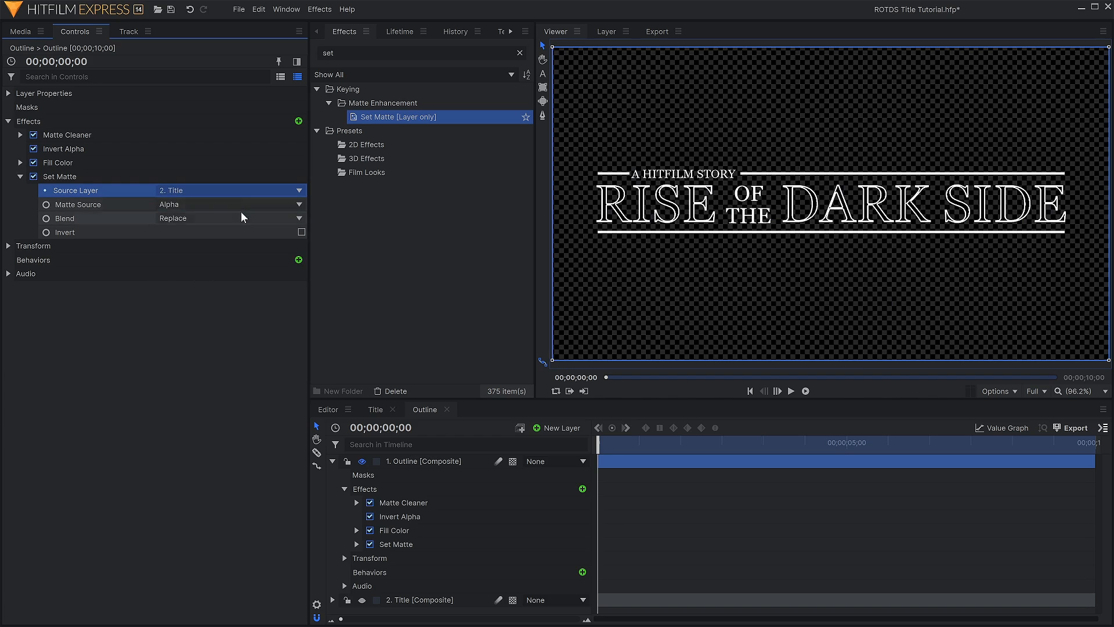
# - Set the Set Matte blend to Subtract, enable Invert, and collapse the Outline layer in the timeline
pyautogui.click(241, 217)
pyautogui.click(241, 246)
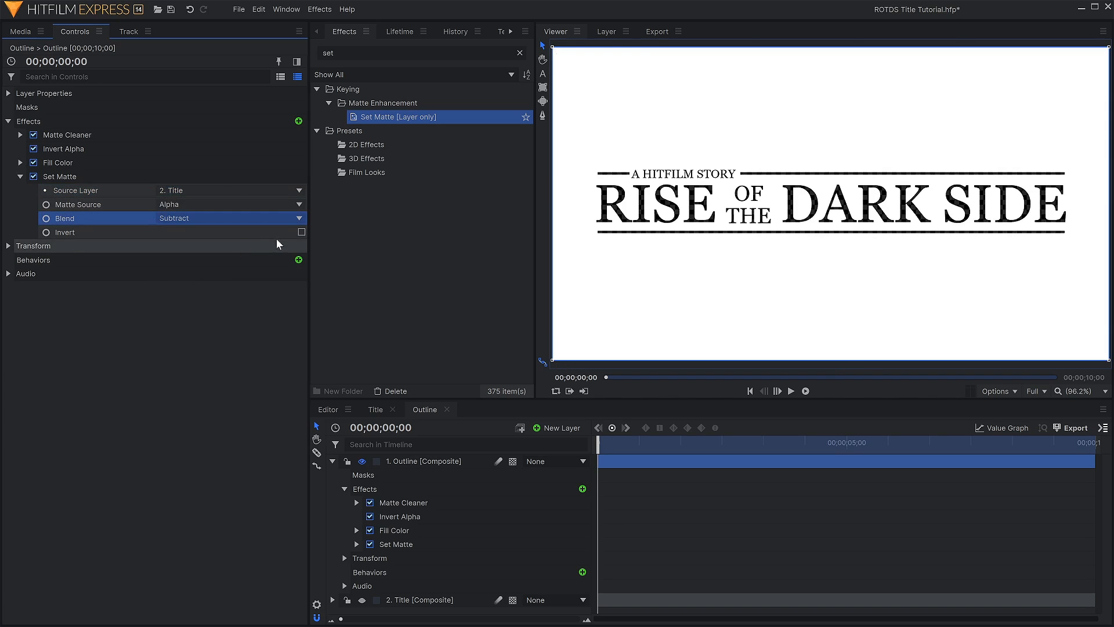
pyautogui.click(301, 232)
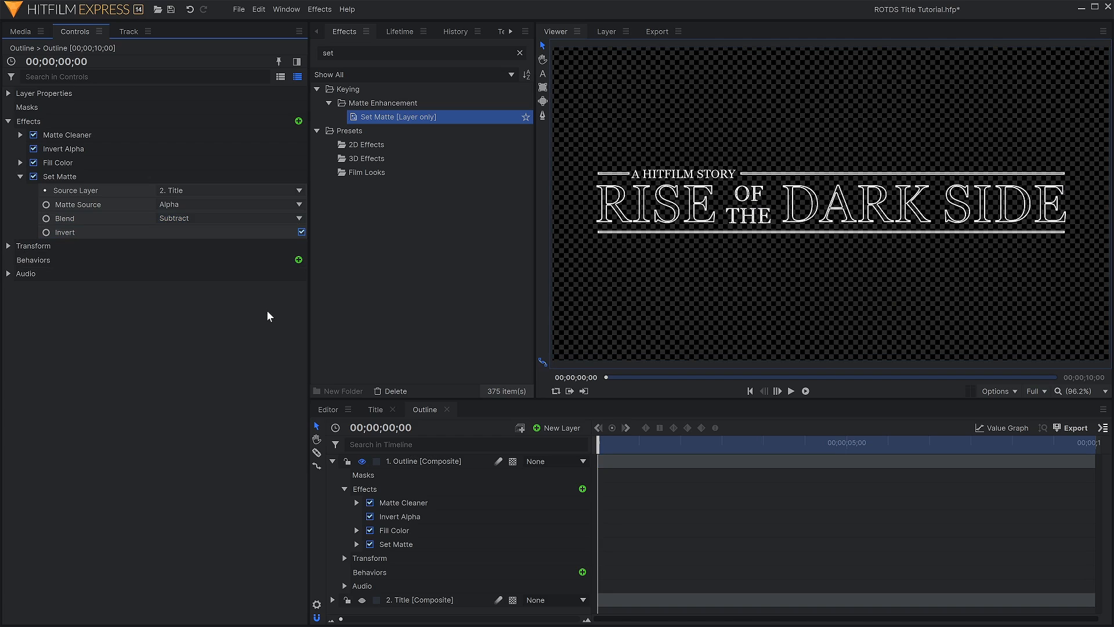
pyautogui.click(333, 461)
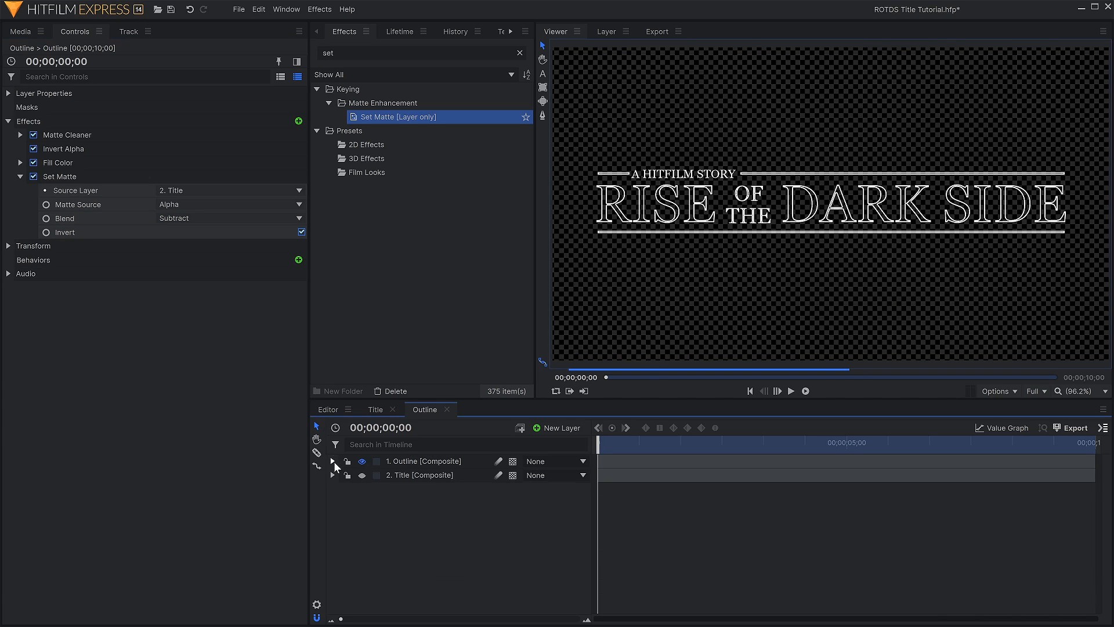
# - Create a composite shot named Inner Bevel and place the Title composite in its timeline
pyautogui.click(35, 32)
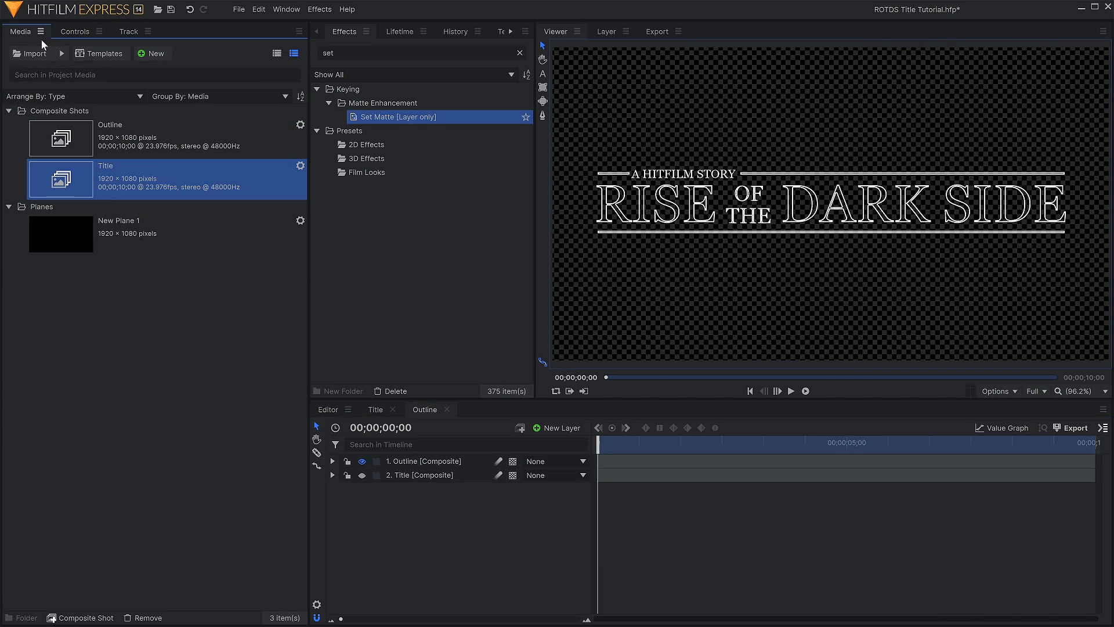
pyautogui.click(158, 51)
pyautogui.click(172, 70)
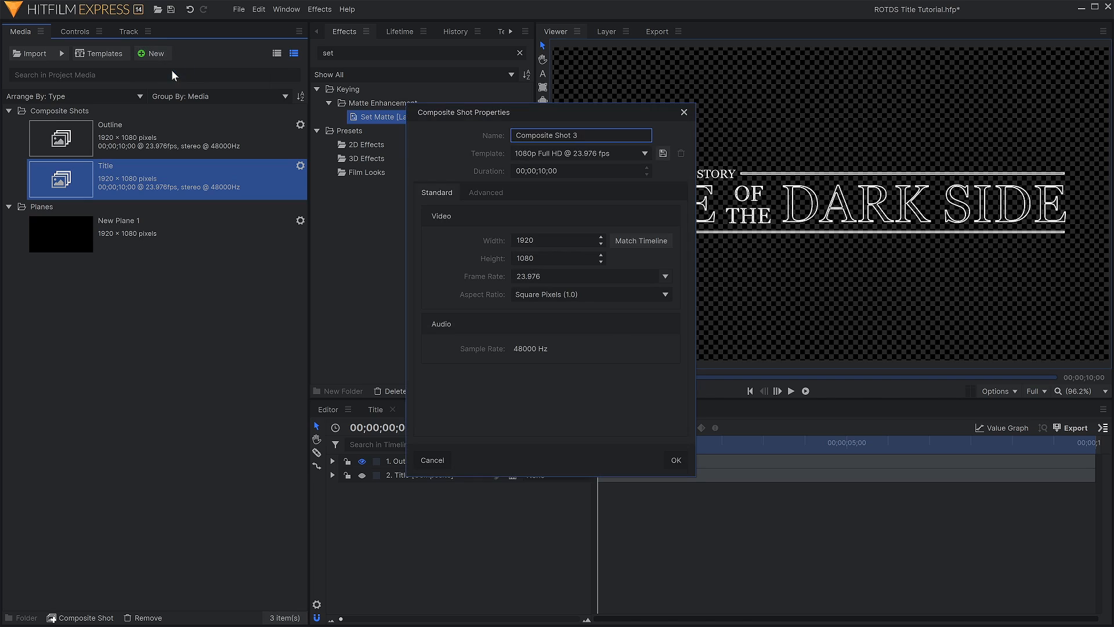
pyautogui.write('Inner Bevel')
pyautogui.press('Return')
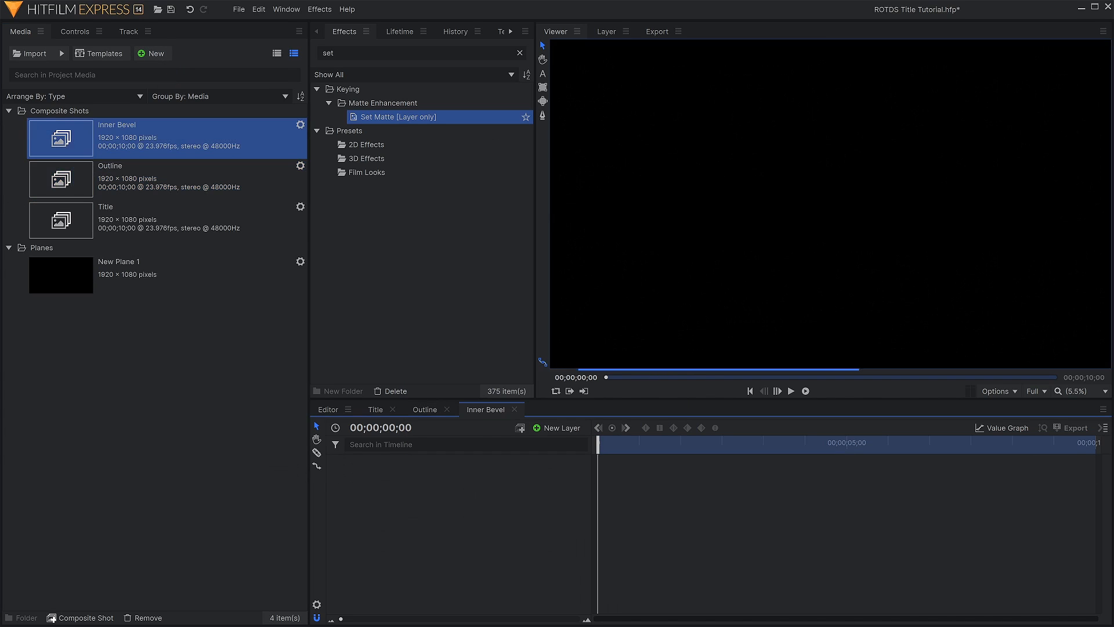
pyautogui.click(148, 206)
pyautogui.moveTo(438, 442); pyautogui.dragTo(440, 477)
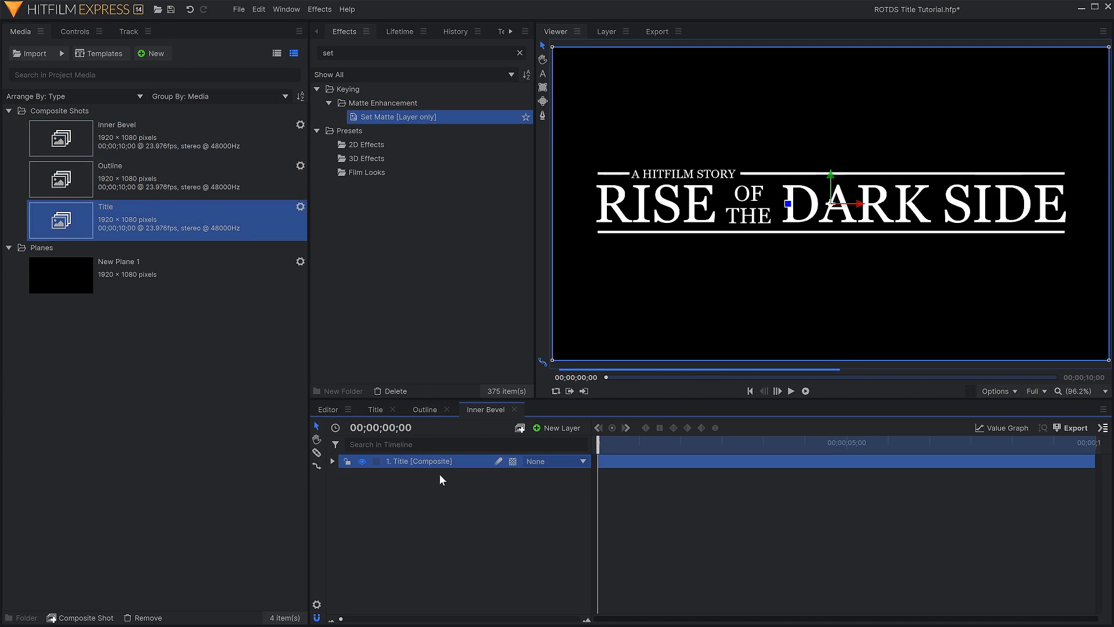
# - Search the effects for "matte" and apply Matte Cleaner to the Title layer in Inner Bevel
pyautogui.click(371, 53)
pyautogui.write('matt')
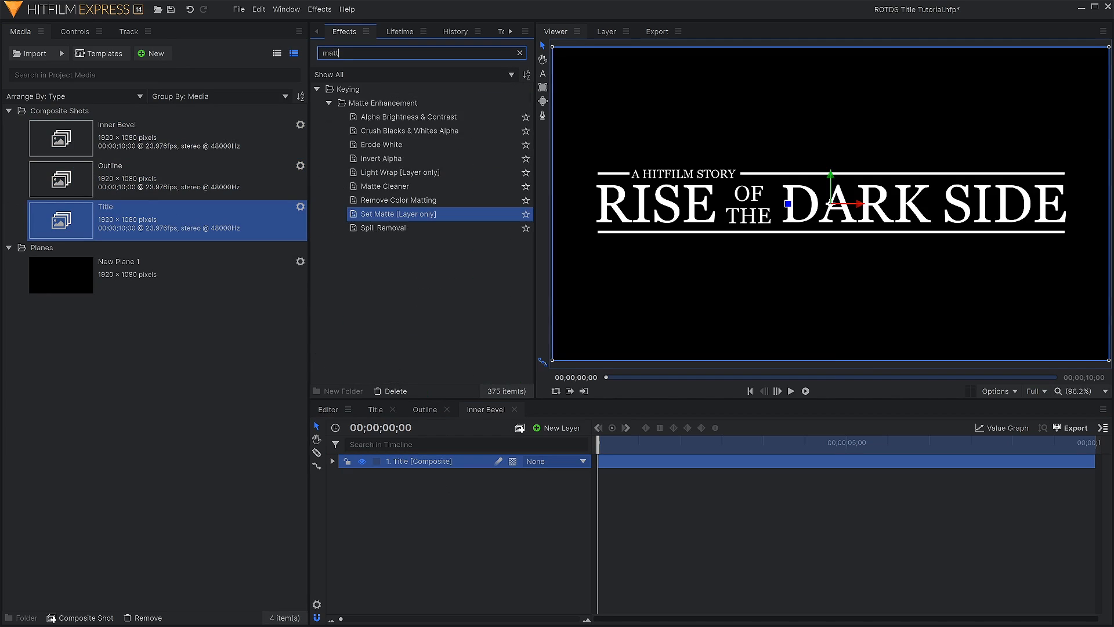
pyautogui.write('e')
pyautogui.moveTo(406, 187); pyautogui.dragTo(451, 330)
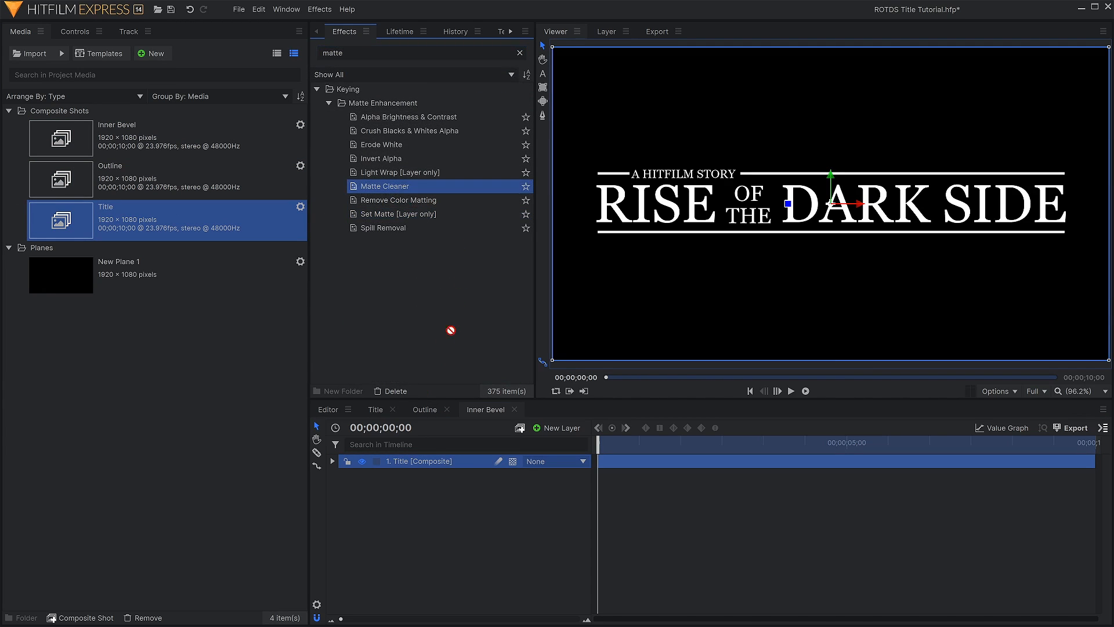
pyautogui.moveTo(433, 455); pyautogui.dragTo(432, 461)
# - Set the Matte Cleaner's Choke to 6 px on the Title layer in Inner Bevel
pyautogui.click(78, 32)
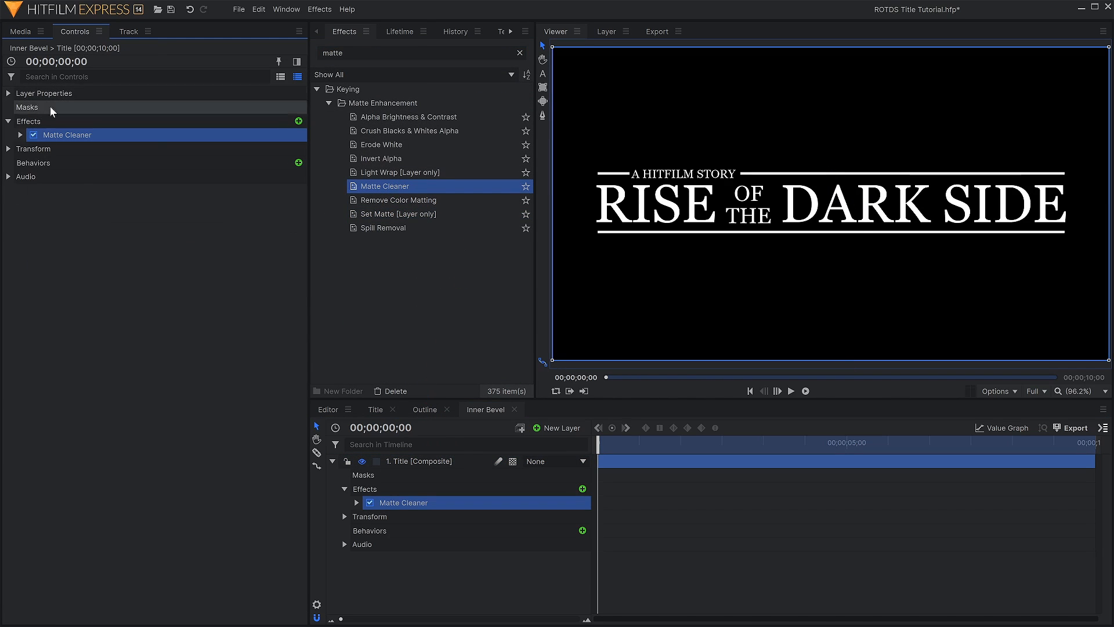
pyautogui.click(21, 136)
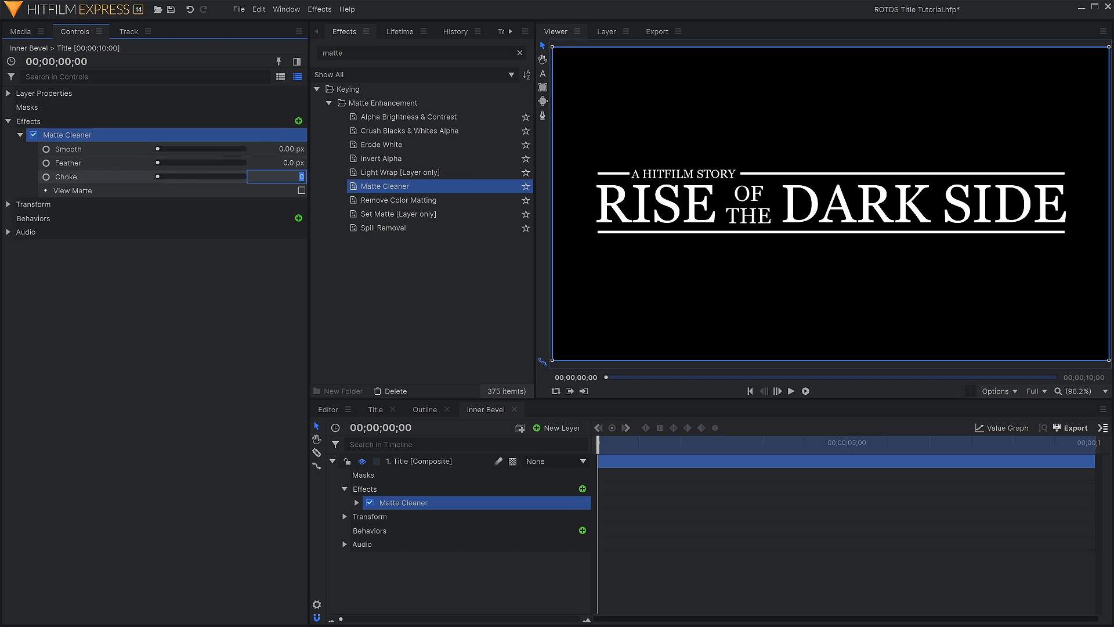
pyautogui.write('1')
pyautogui.press('Return')
# - Search the effects for "fill" and add Fill Color below Matte Cleaner on the Inner Bevel shot's Title layer
pyautogui.doubleClick(333, 53)
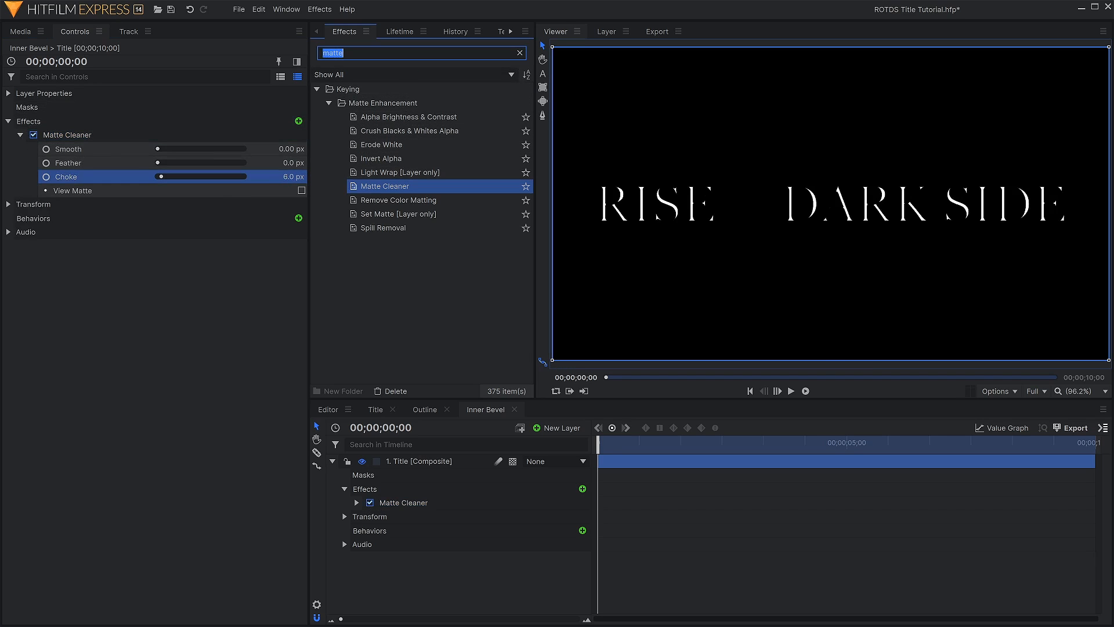
pyautogui.write('fill')
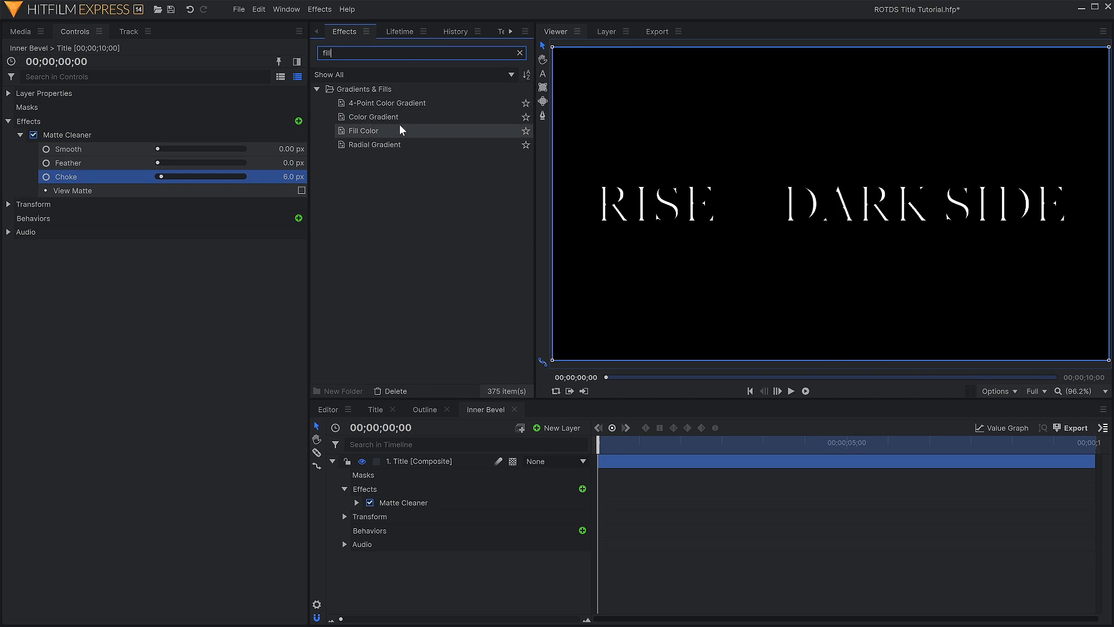
pyautogui.moveTo(398, 130); pyautogui.dragTo(47, 200)
# - Set the Fill Color to dark gray, RGB 50, 50, 50, and collapse the Title layer in the timeline
pyautogui.click(21, 149)
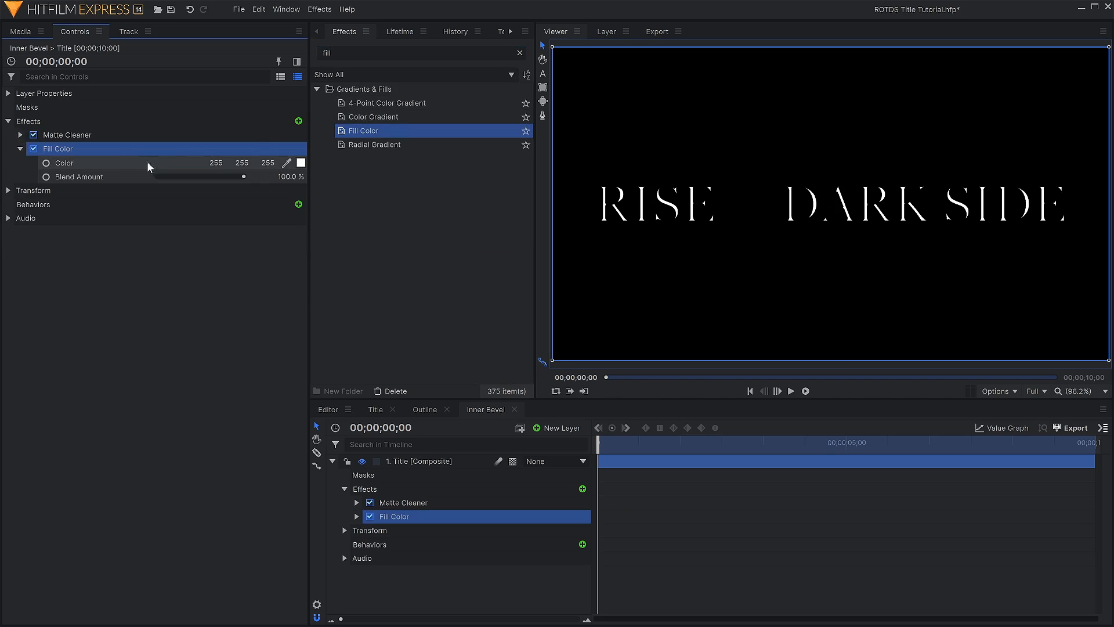
pyautogui.click(301, 162)
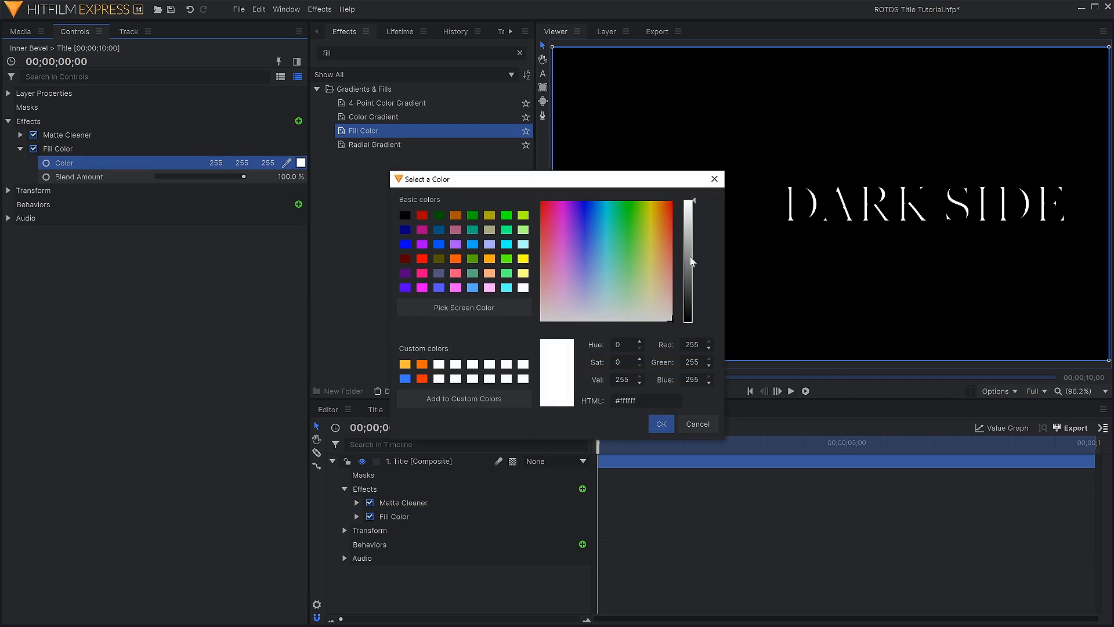
pyautogui.moveTo(691, 261); pyautogui.dragTo(697, 298)
pyautogui.press('Return')
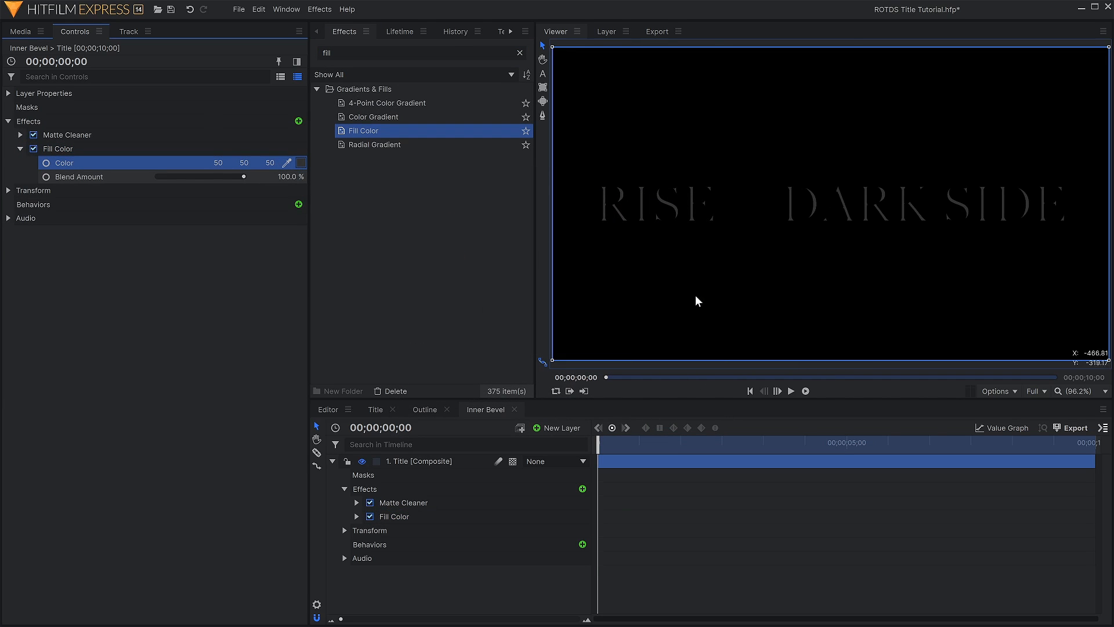
pyautogui.click(333, 462)
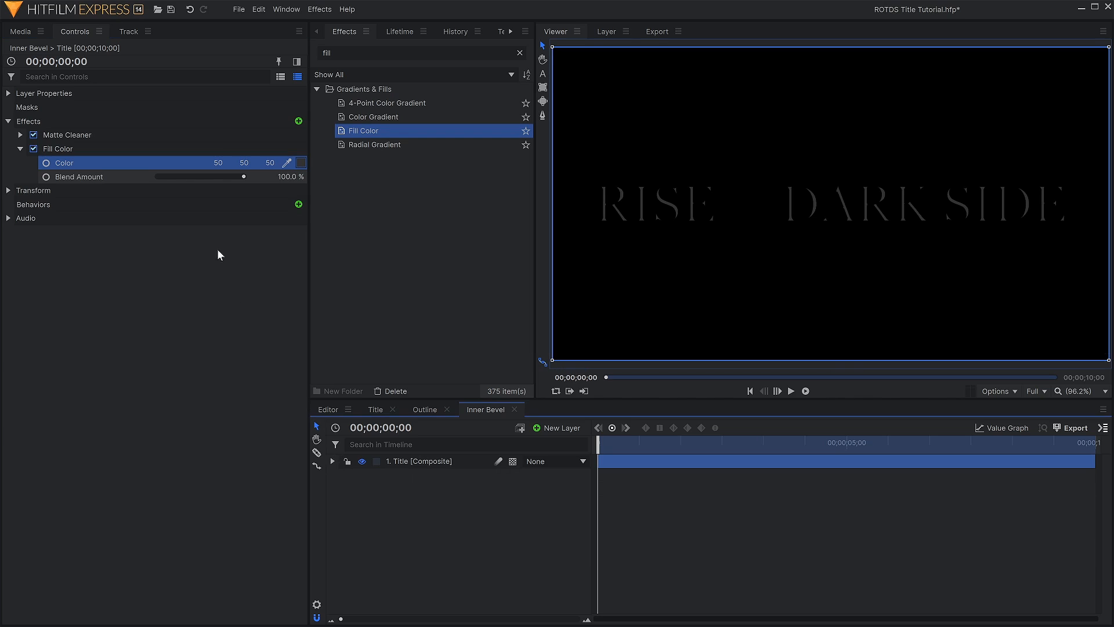
# - Create a new composite shot named Add Texture
pyautogui.click(18, 33)
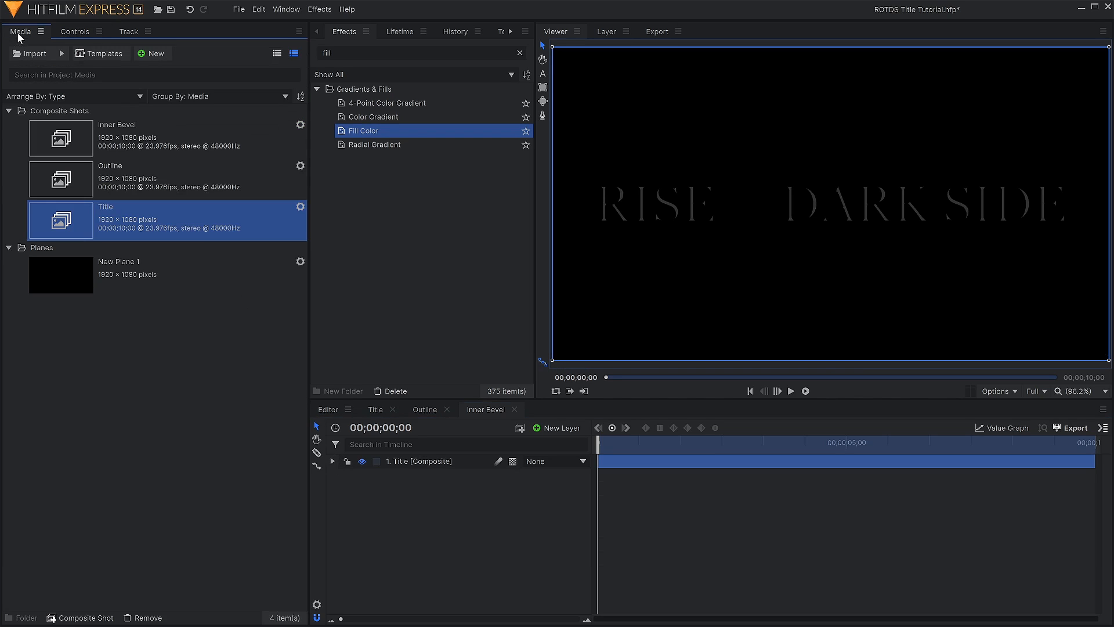
pyautogui.click(152, 54)
pyautogui.click(154, 68)
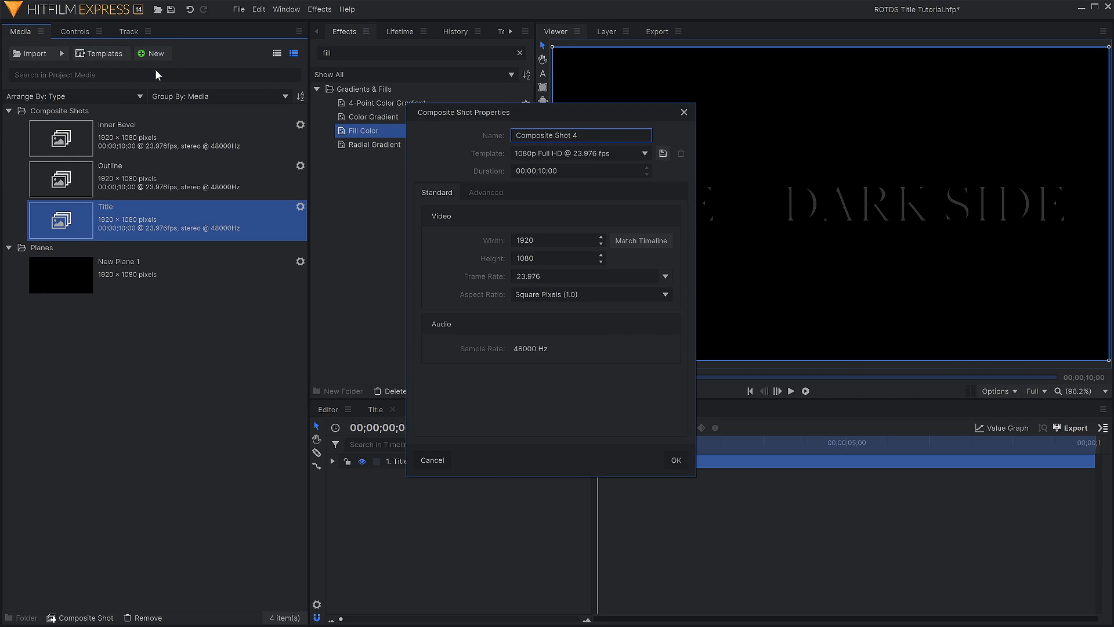
pyautogui.write('Add Texture')
pyautogui.press('Return')
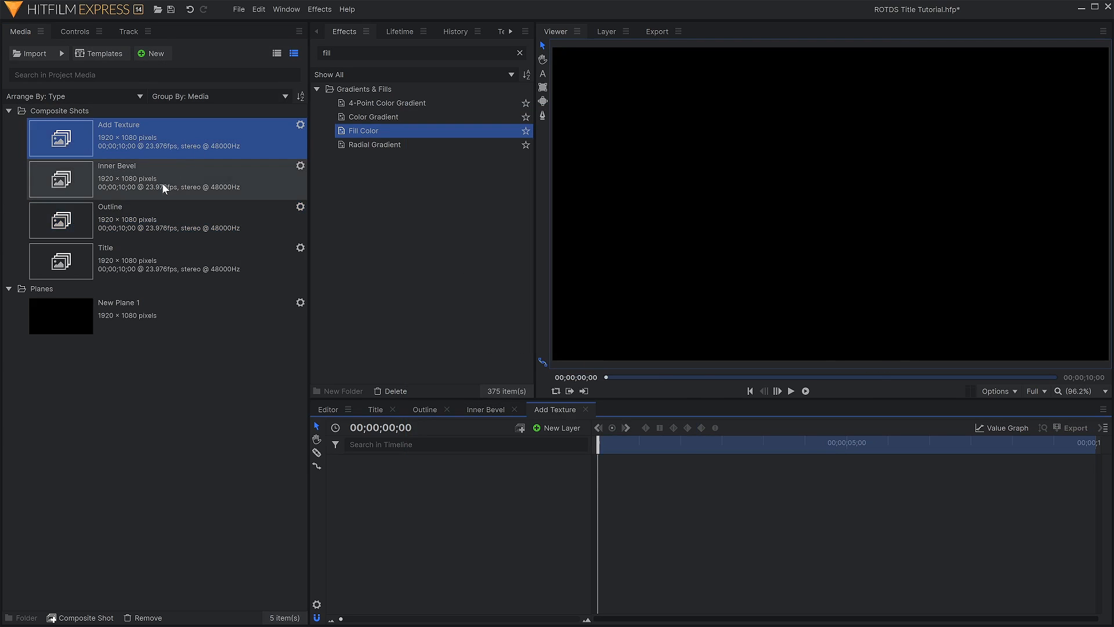
# - Place the Inner Bevel, Outline and Title composites together in the Add Texture timeline
pyautogui.click(162, 183)
pyautogui.keyDown('shift'); pyautogui.click(166, 259); pyautogui.keyUp('shift')
pyautogui.moveTo(148, 263); pyautogui.dragTo(444, 467)
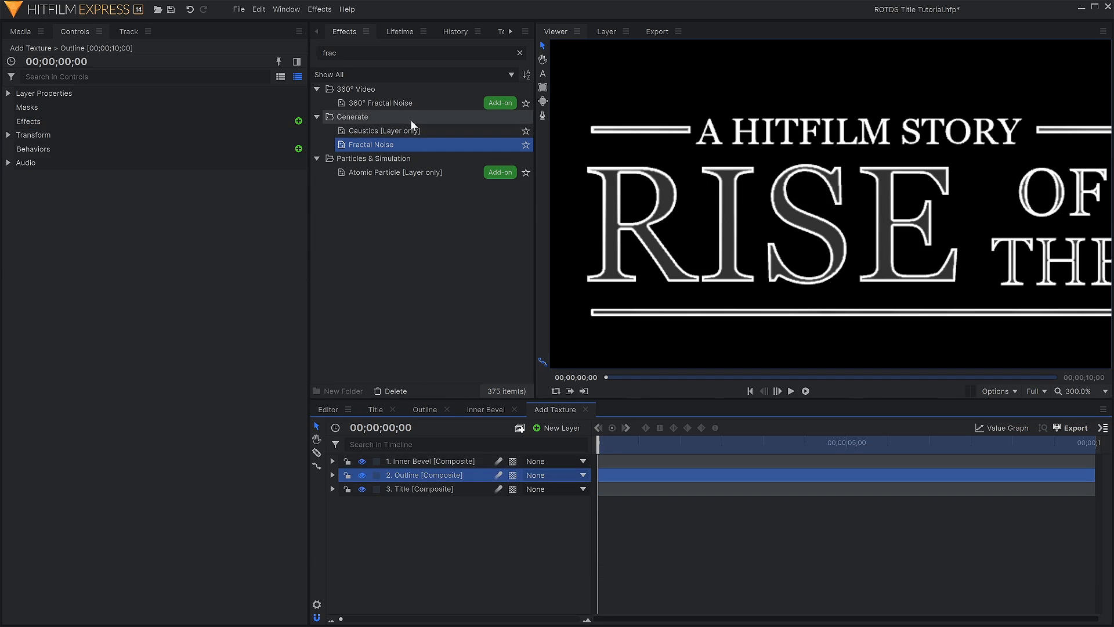
# - Apply Fractal Noise to the Outline layer in Add Texture and reduce the noise's Scale
pyautogui.moveTo(398, 141); pyautogui.dragTo(495, 417)
pyautogui.moveTo(447, 482); pyautogui.dragTo(447, 481)
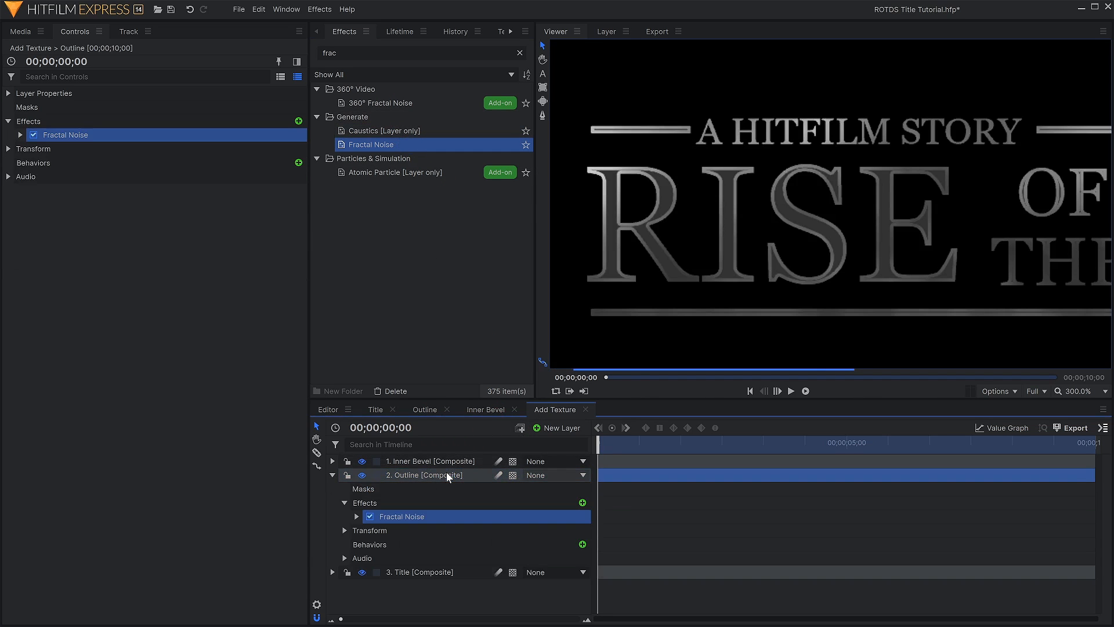
pyautogui.click(20, 135)
pyautogui.click(32, 205)
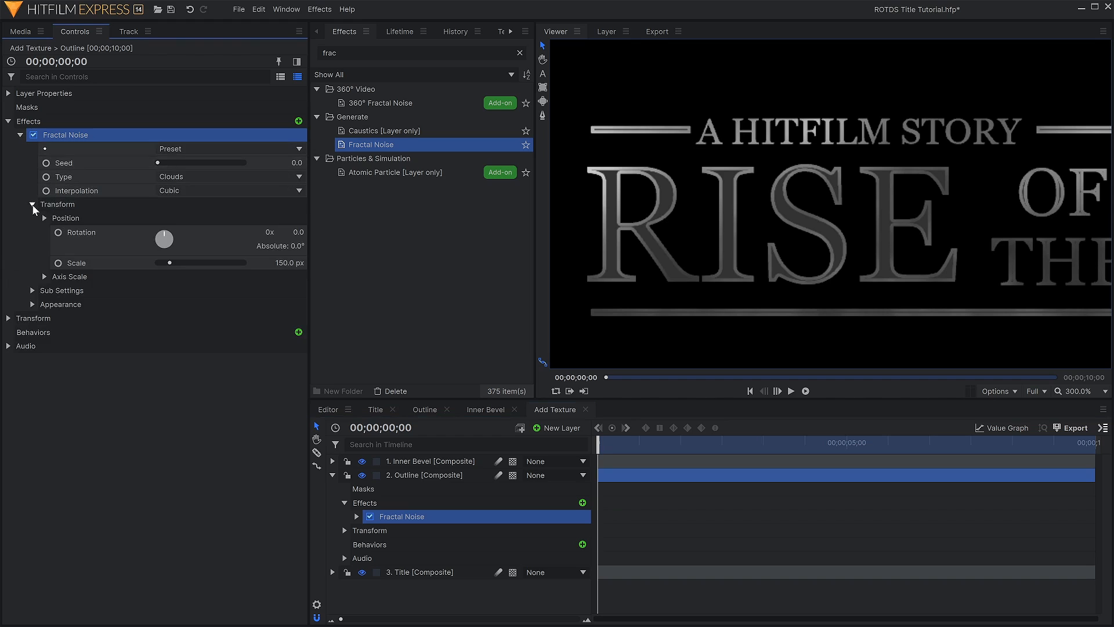
pyautogui.moveTo(168, 263); pyautogui.dragTo(157, 266)
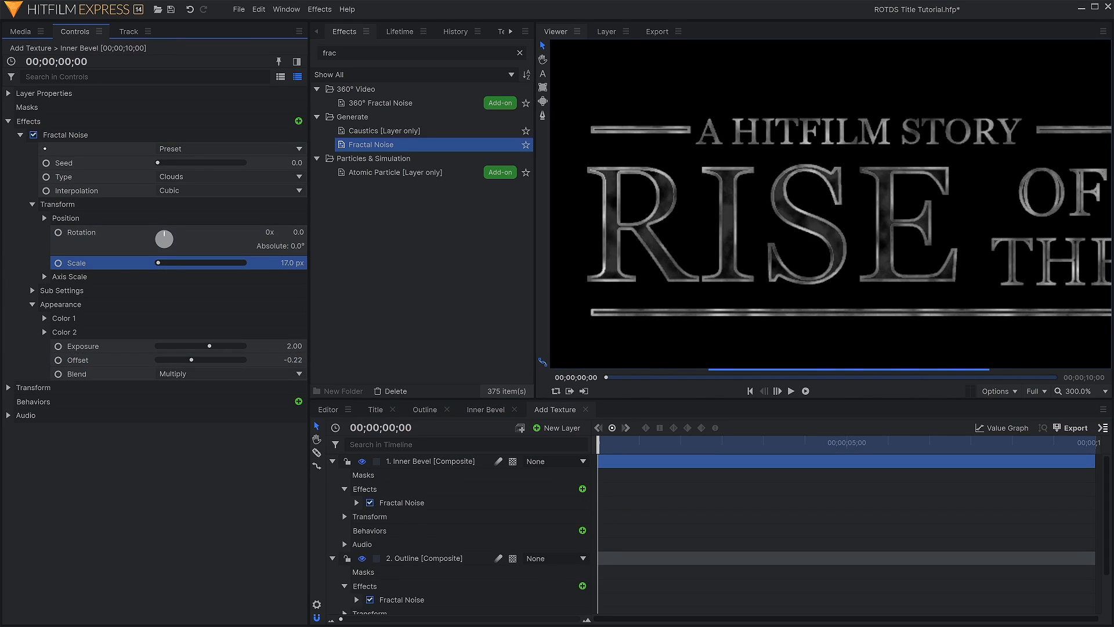
# - Fine-tune the Fractal Noise Scale on the Inner Bevel layer in Add Texture
pyautogui.moveTo(157, 263); pyautogui.dragTo(158, 262)
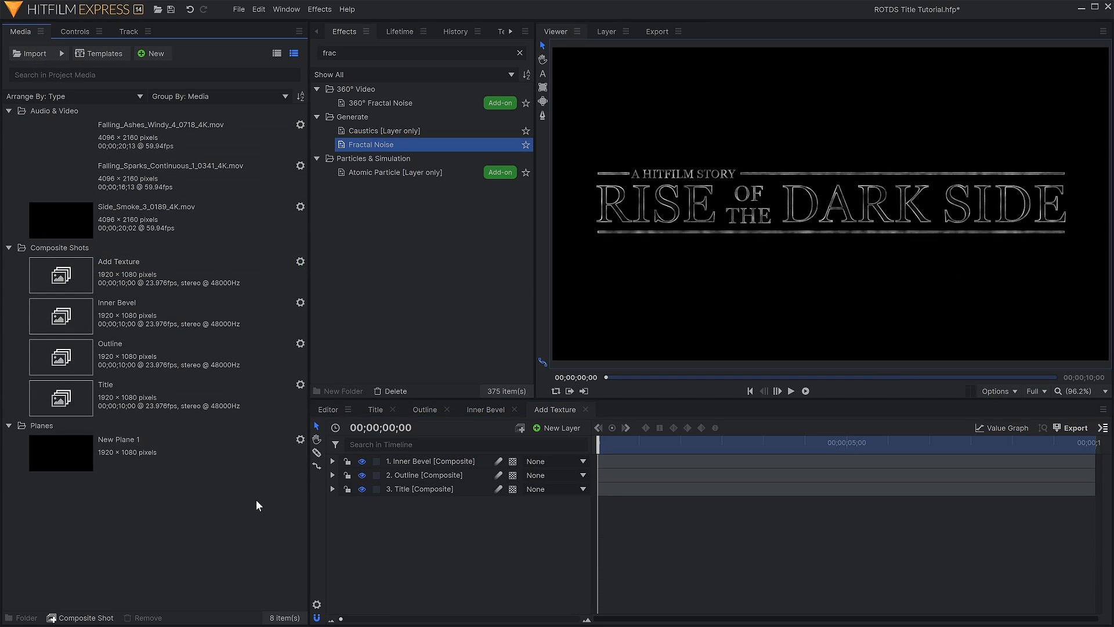
# - Create a new composite shot named Main Comp with the 1080p Full HD @ 23.976 fps template
pyautogui.click(162, 60)
pyautogui.click(163, 69)
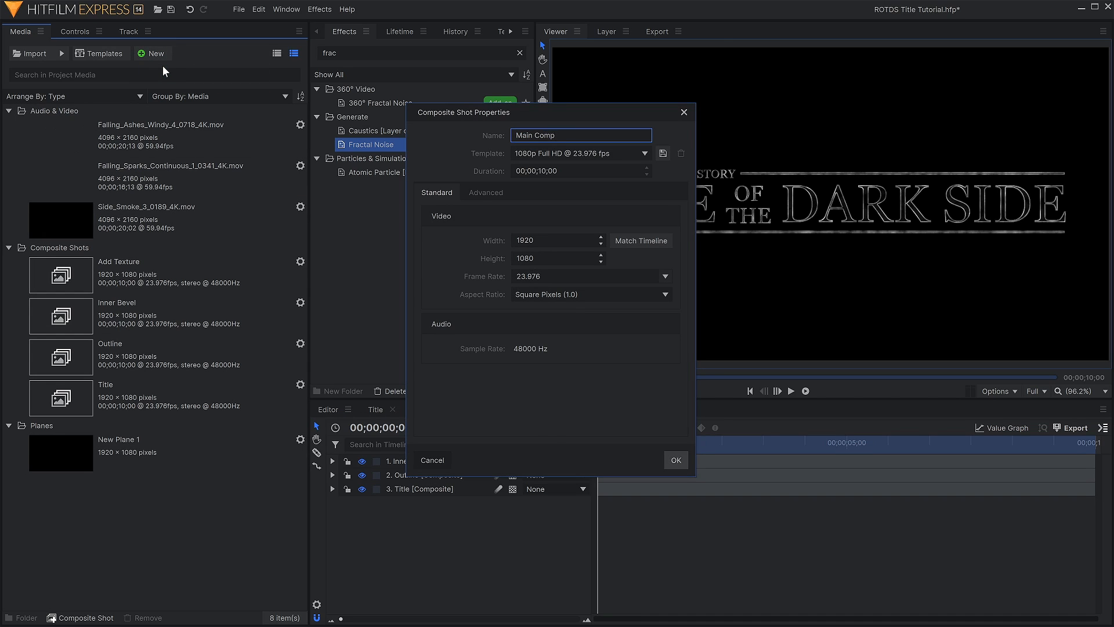
pyautogui.press('Return')
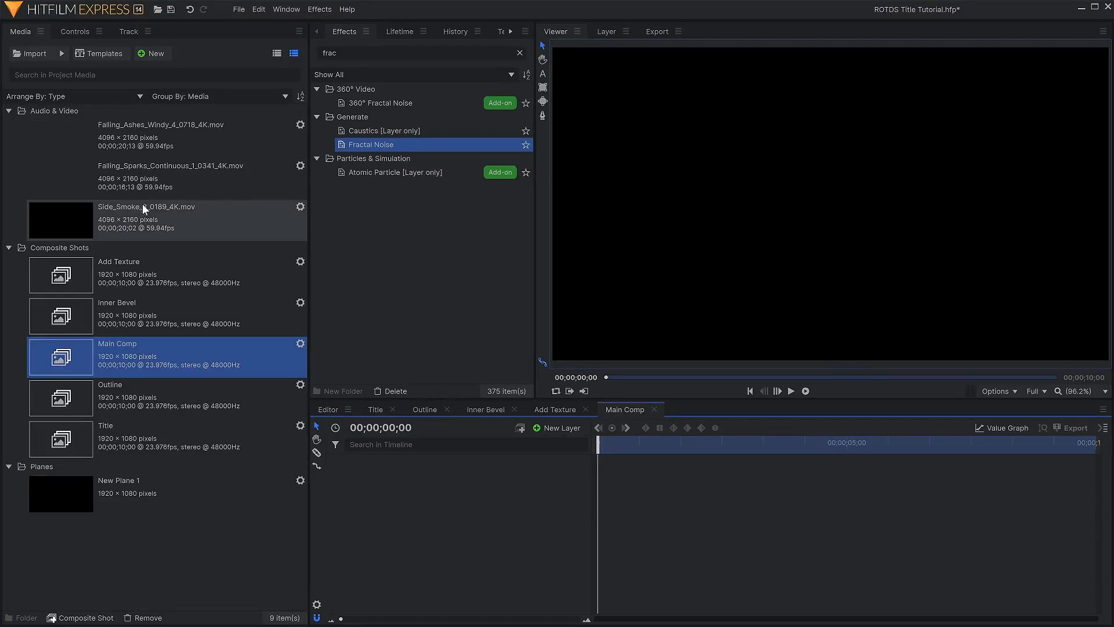
# - Add the Side_Smoke clip to the Main Comp timeline, fit it to the frame and preview its motion
pyautogui.moveTo(141, 204); pyautogui.dragTo(392, 464)
pyautogui.press('space')
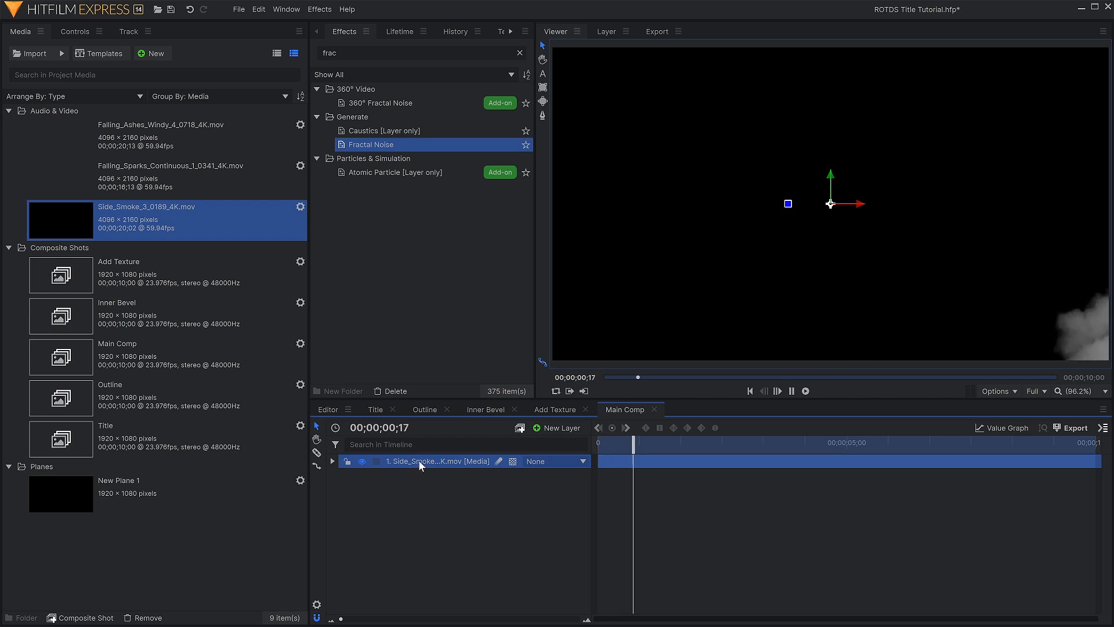
pyautogui.hotkey('ctrl', 'alt', 'f')
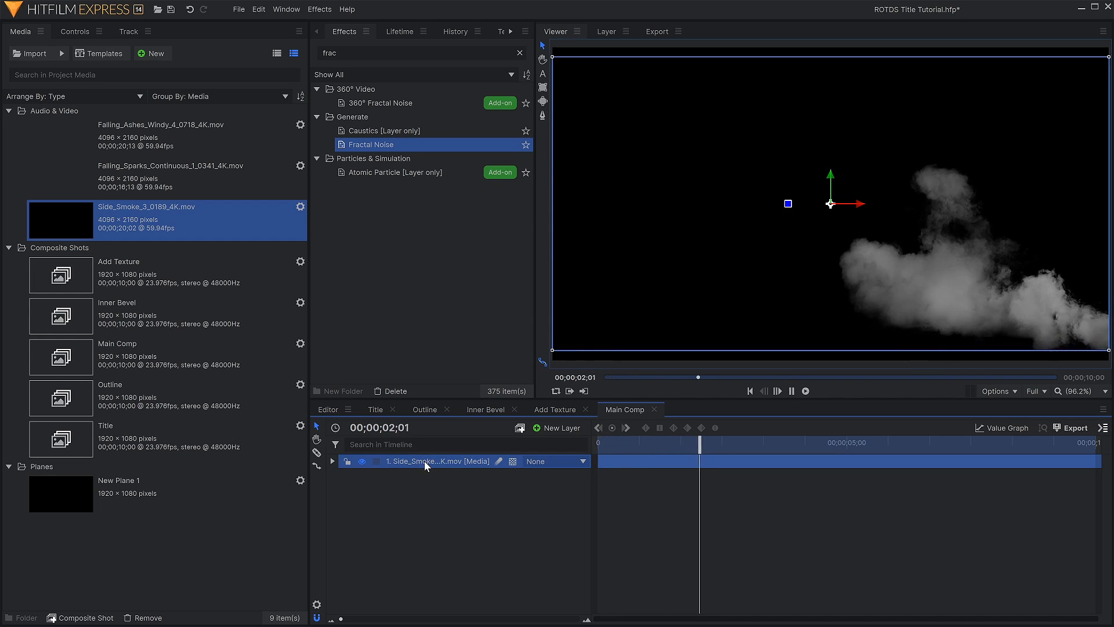
pyautogui.press('space')
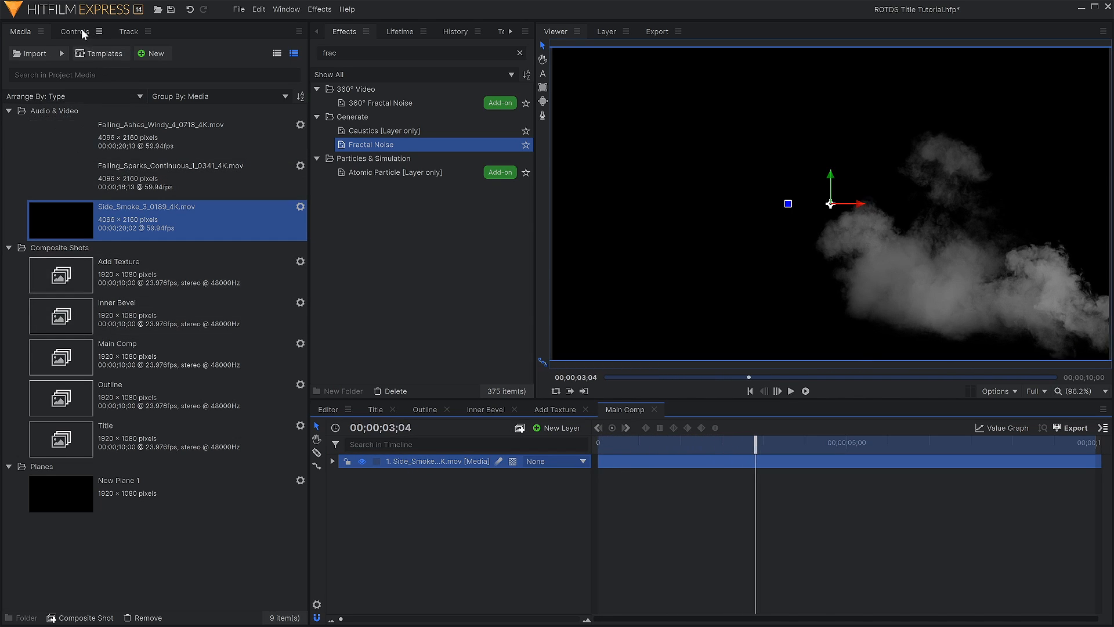
# - Mirror a duplicate of the smoke layer with a Scale of -115% by 115% and apply Demult to it
pyautogui.click(82, 32)
pyautogui.click(8, 149)
pyautogui.moveTo(254, 202)
pyautogui.mouseDown()
pyautogui.moveTo(278, 201)
pyautogui.moveTo(258, 205)
pyautogui.mouseUp()
pyautogui.press('space')
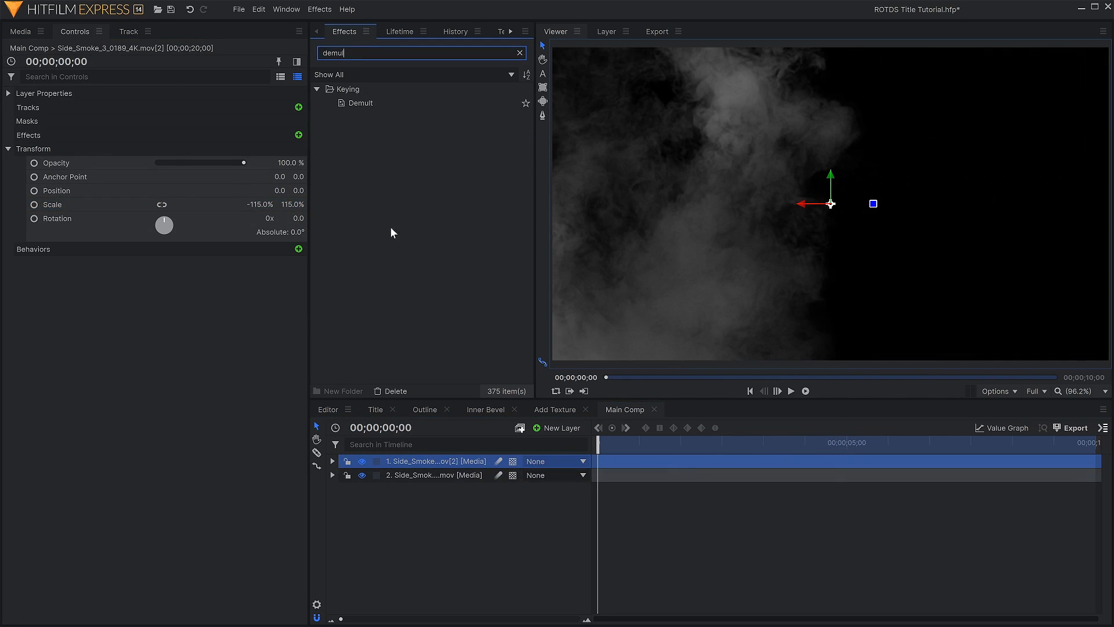
pyautogui.click(371, 103)
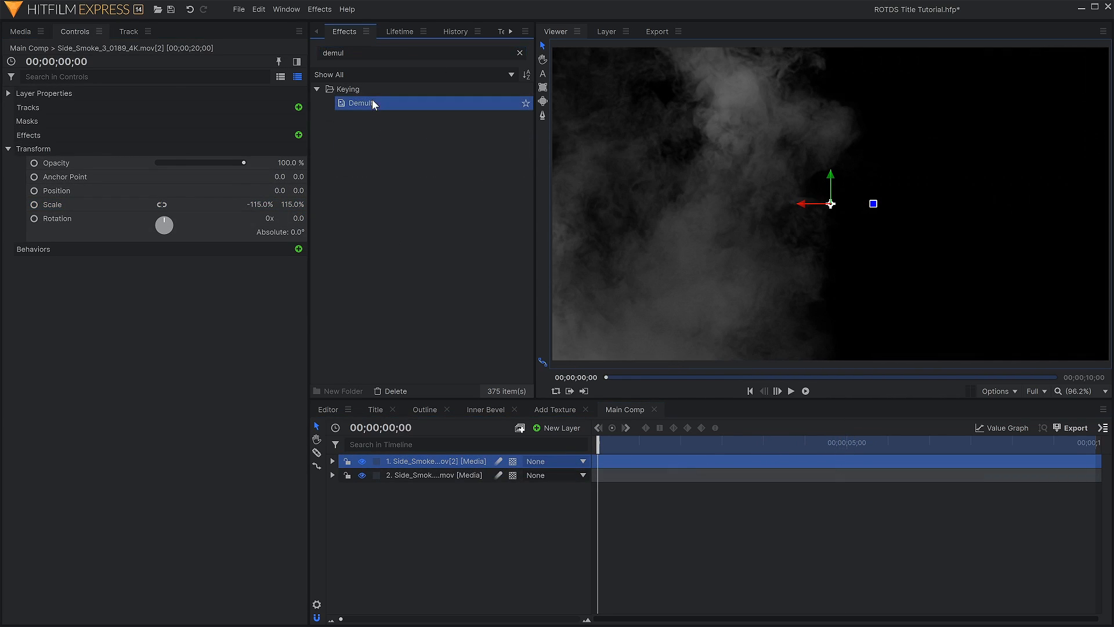
pyautogui.moveTo(458, 443); pyautogui.dragTo(448, 462)
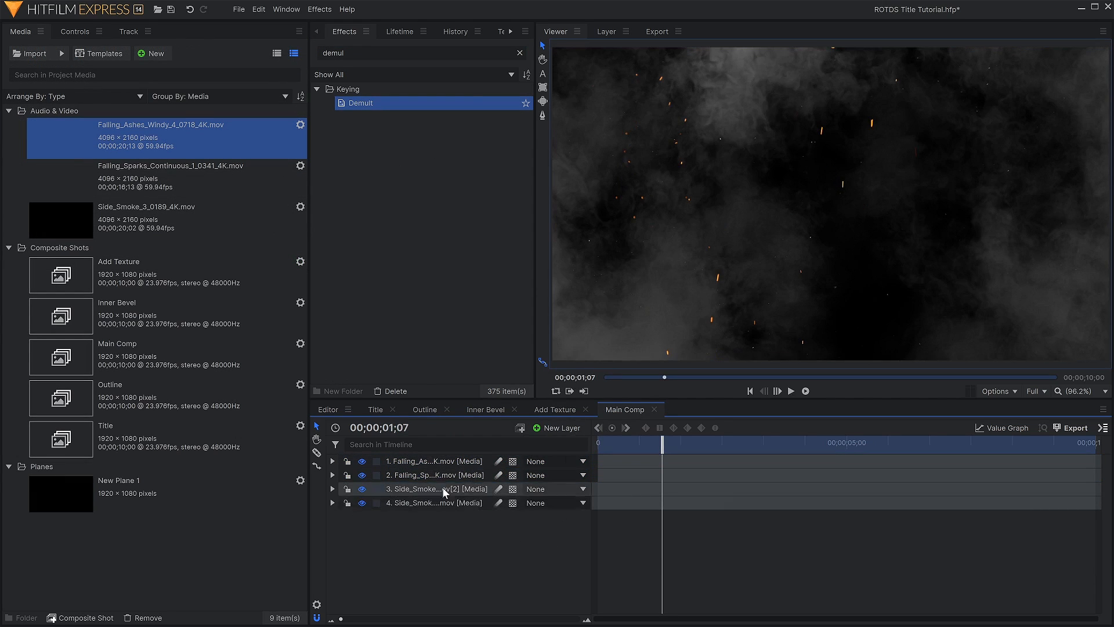
# - Change the blend mode of the Falling_Ashes and Falling_Sparks layers in Main Comp and play back the composite
pyautogui.rightClick(430, 460)
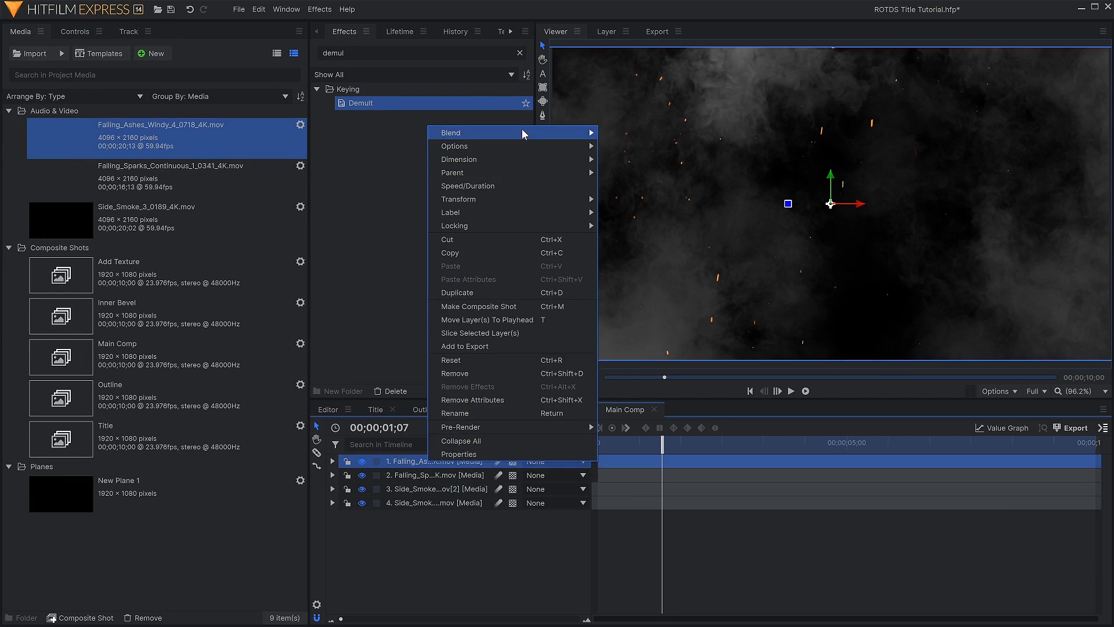
pyautogui.click(547, 540)
pyautogui.press('space')
pyautogui.click(536, 554)
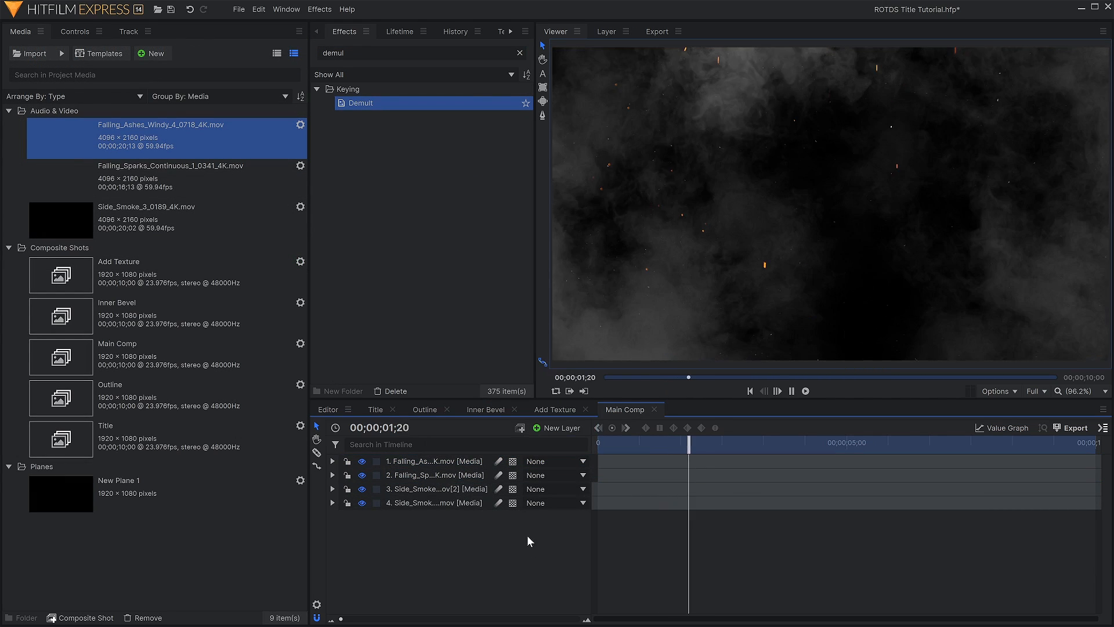
pyautogui.press('space')
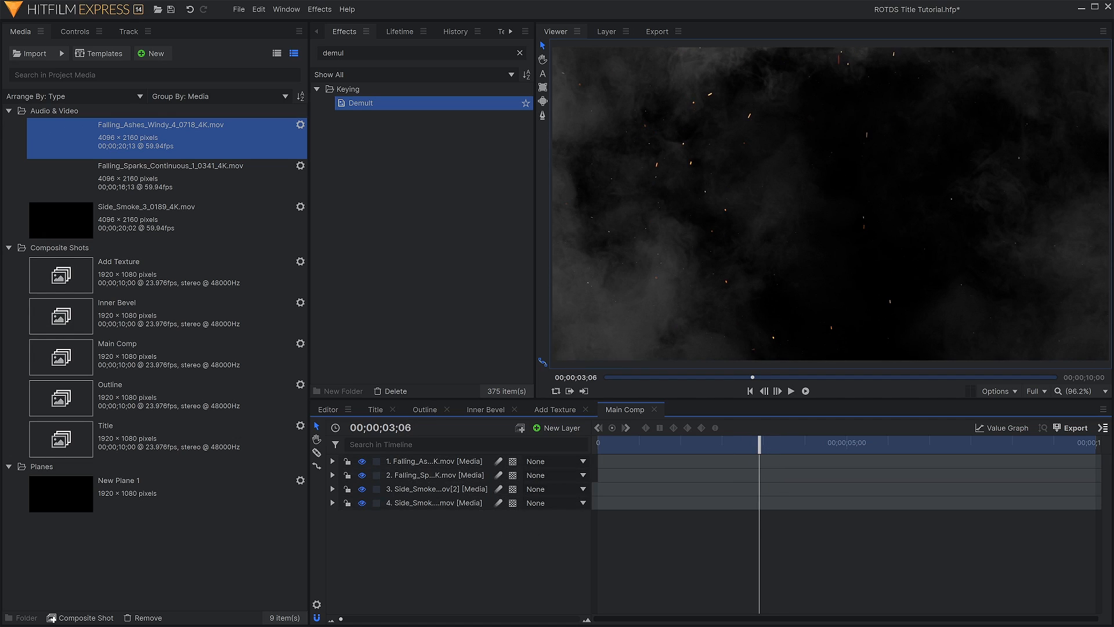
# - Place the Add Texture composite at the top of Main Comp as the Title layer and apply Parallax to it
pyautogui.moveTo(154, 280); pyautogui.dragTo(438, 464)
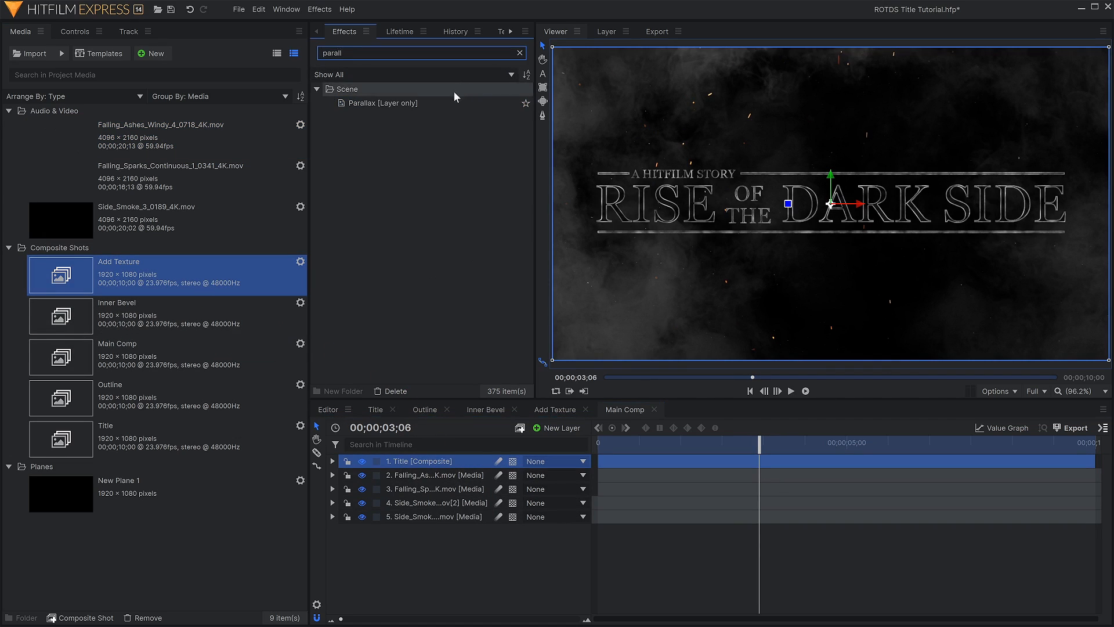
pyautogui.moveTo(377, 102); pyautogui.dragTo(514, 260)
pyautogui.moveTo(436, 455); pyautogui.dragTo(434, 460)
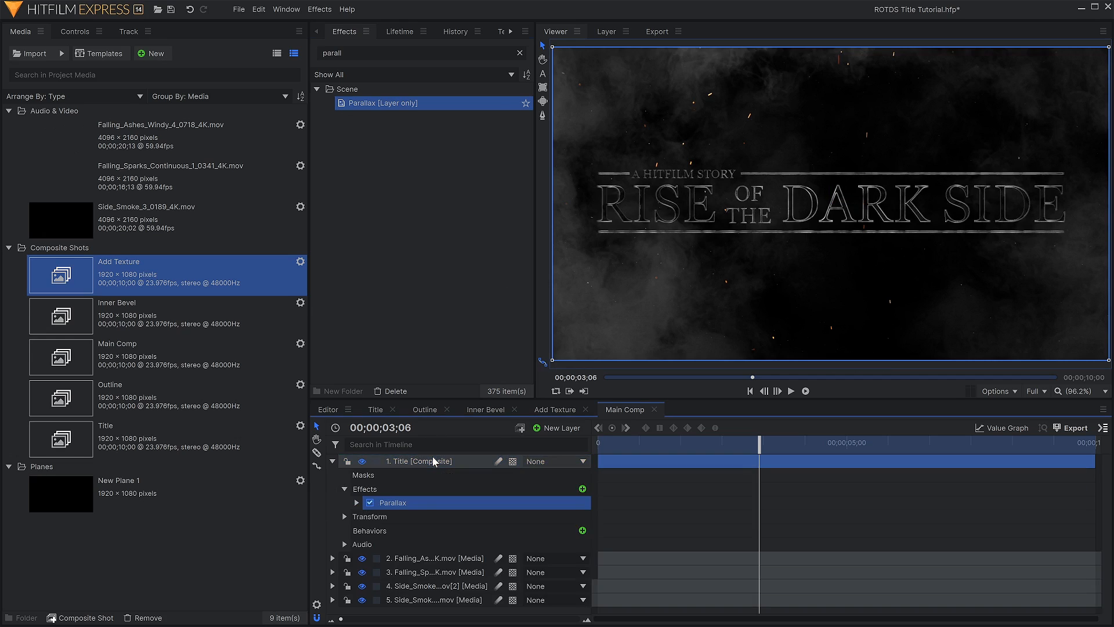
# - Set the Title layer's Parallax Depth to 10 and Blur Height Map to 1
pyautogui.click(82, 33)
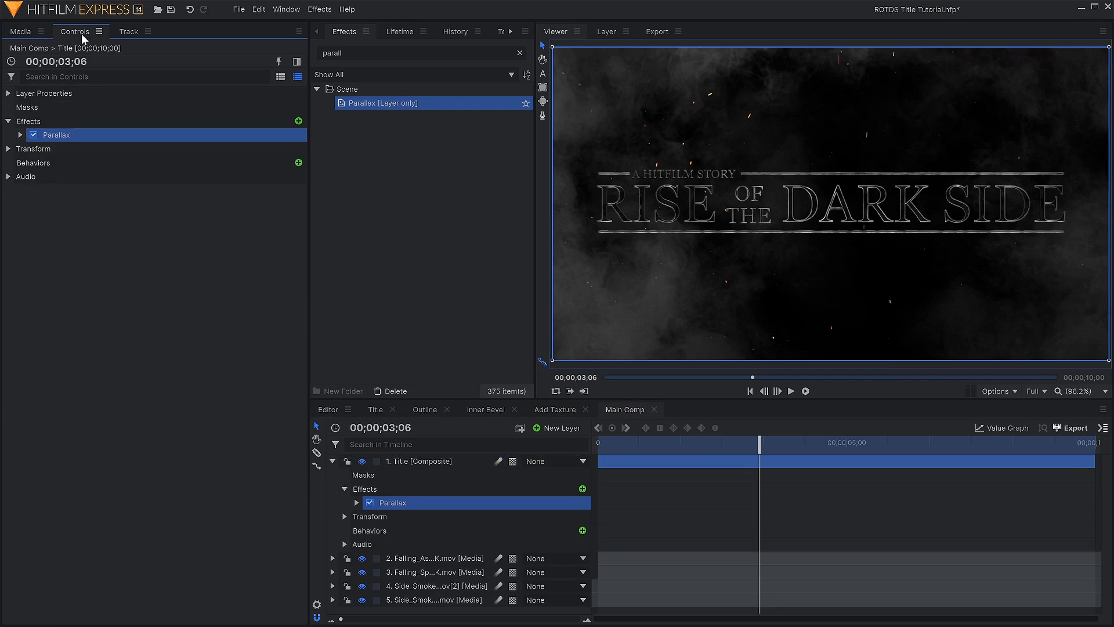
pyautogui.click(20, 134)
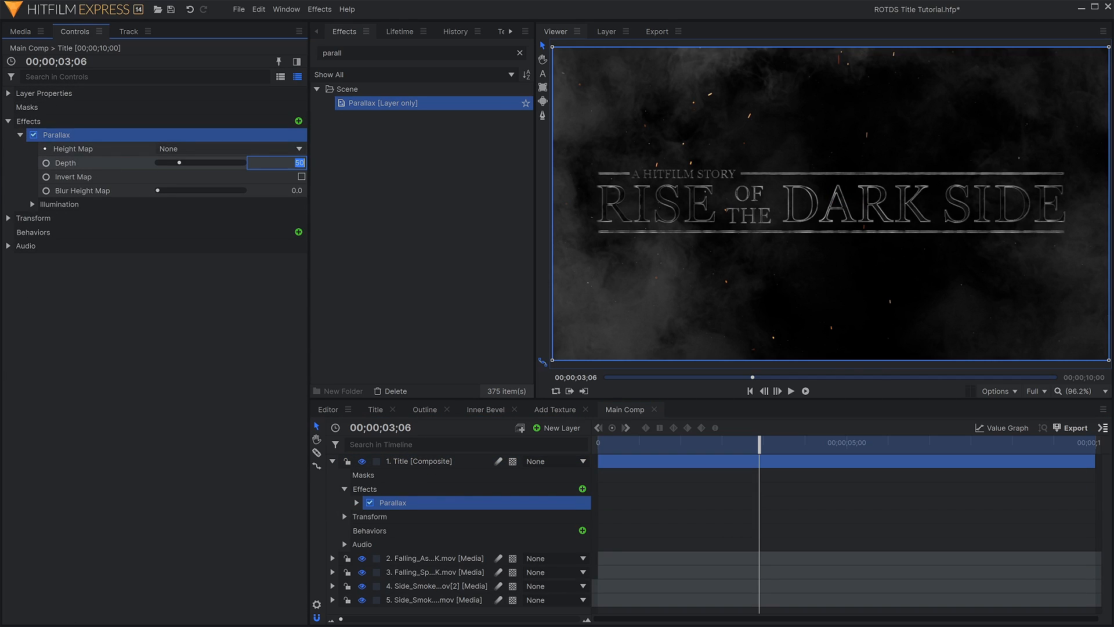
pyautogui.write('10')
pyautogui.press('Return')
pyautogui.moveTo(290, 190); pyautogui.dragTo(296, 190)
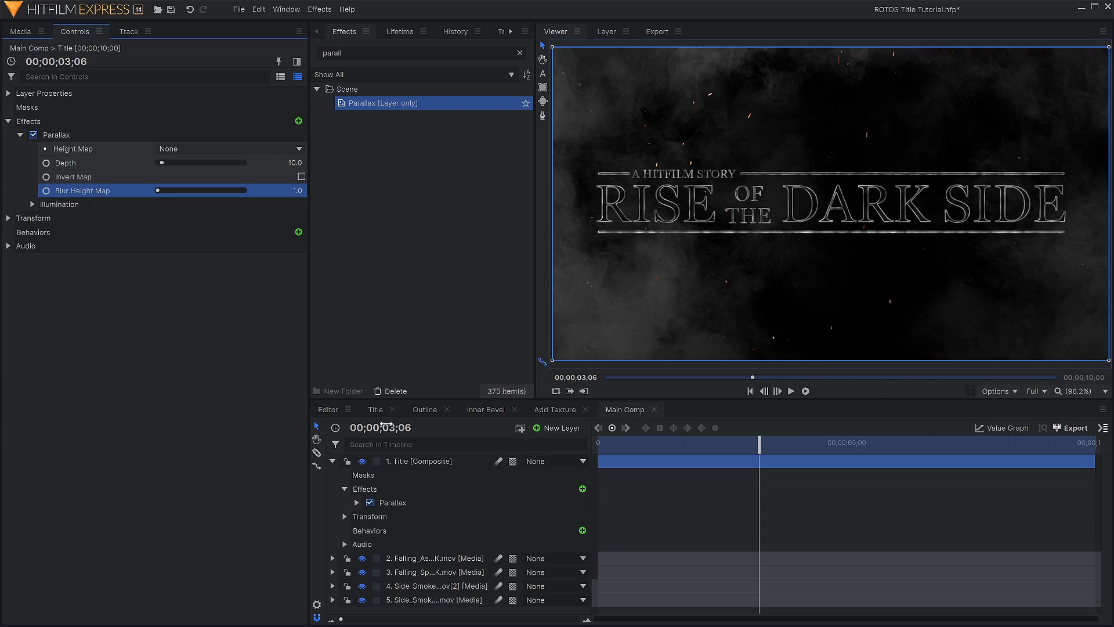
# - Search the effects for 3D and apply 3D Extrusion to the Title layer after Parallax
pyautogui.write('parall')
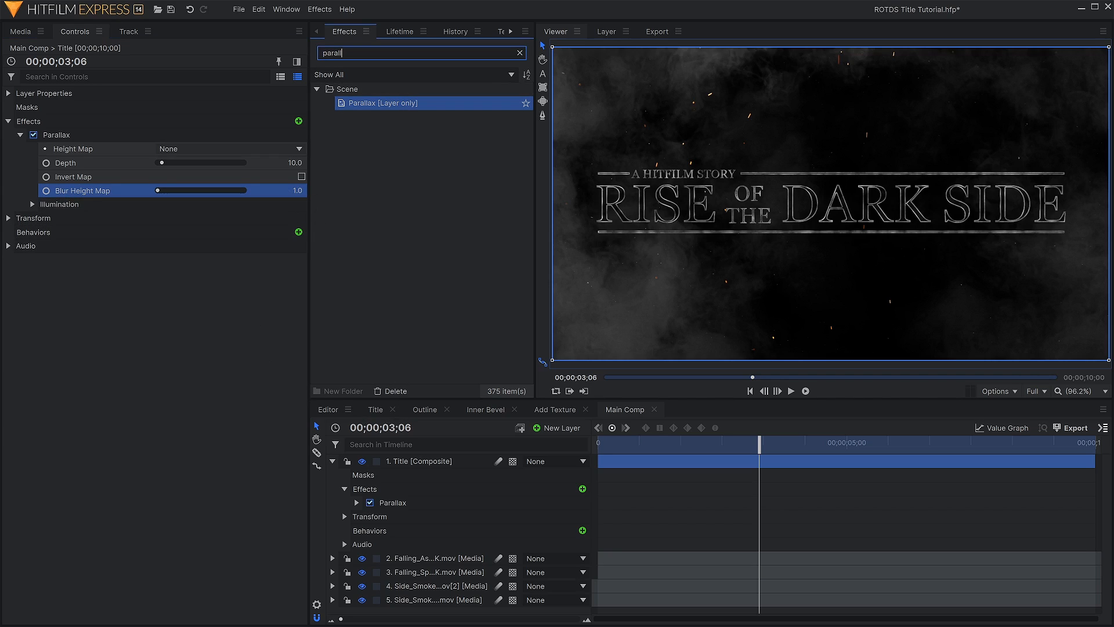
pyautogui.write('s')
pyautogui.hotkey('ctrl', 'a')
pyautogui.write('3d')
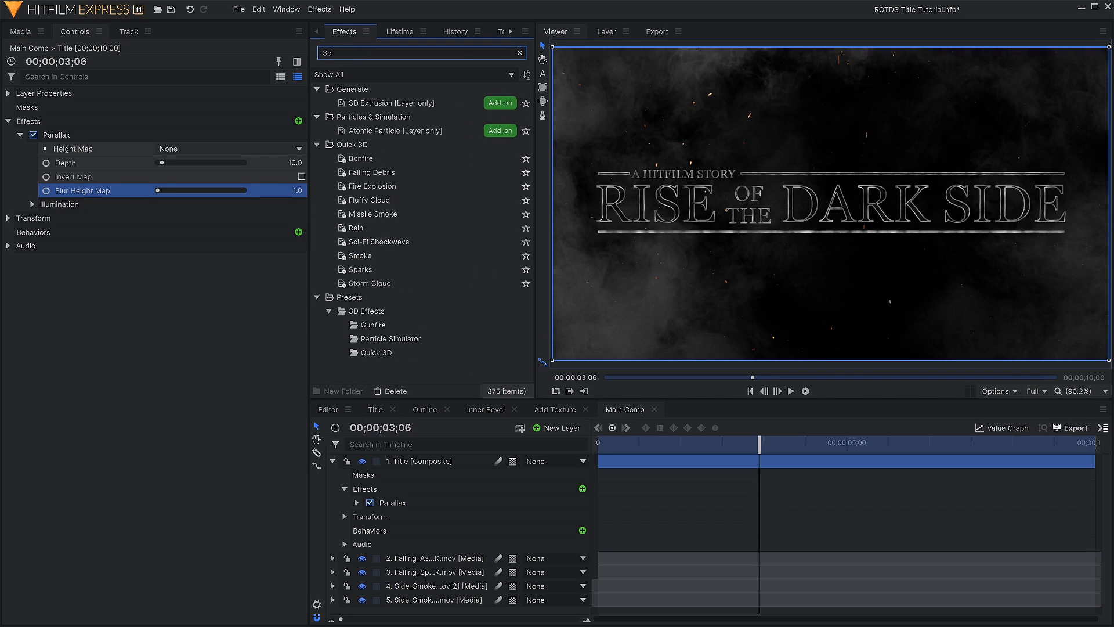
pyautogui.click(403, 104)
pyautogui.moveTo(110, 202); pyautogui.dragTo(110, 204)
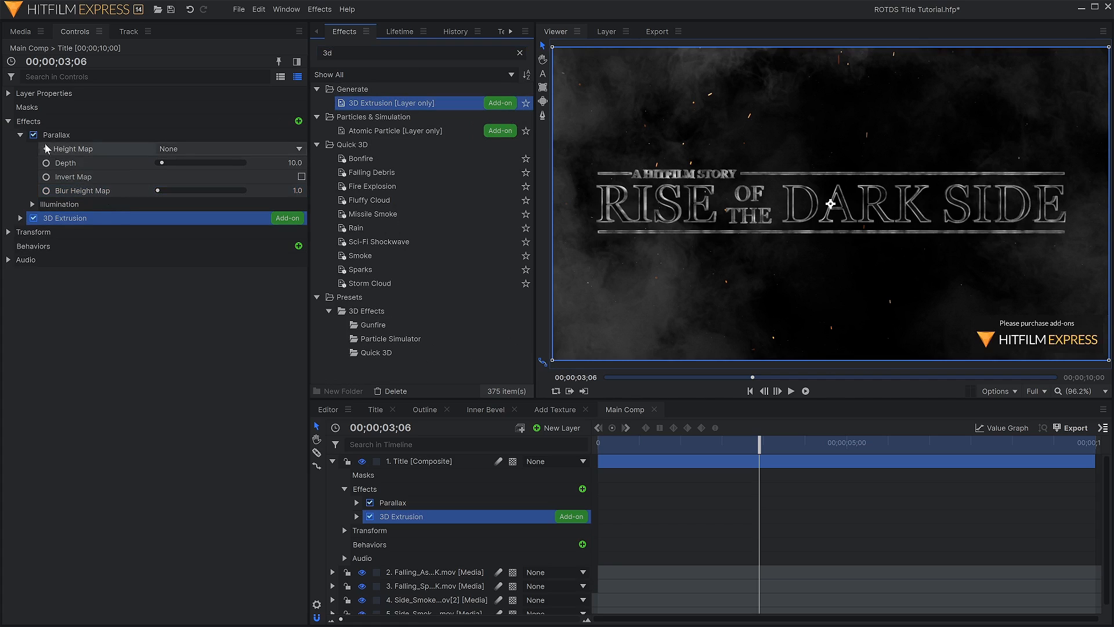
# - Add light layers with a camera to Main Comp and position a light above the title text
pyautogui.click(551, 428)
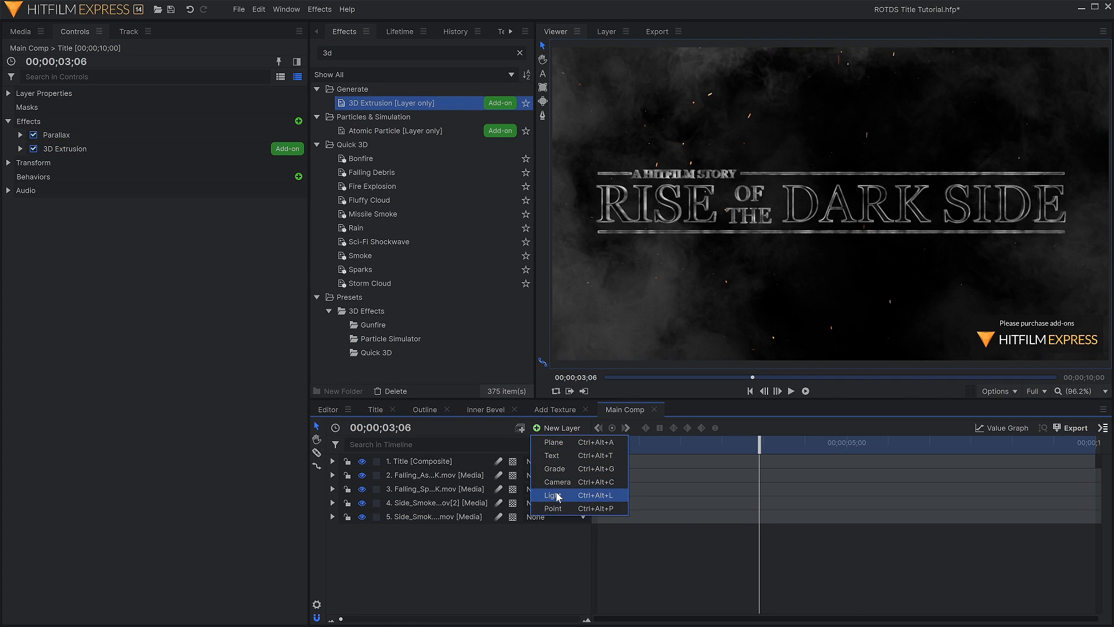
pyautogui.click(560, 494)
pyautogui.moveTo(832, 84); pyautogui.dragTo(875, 8)
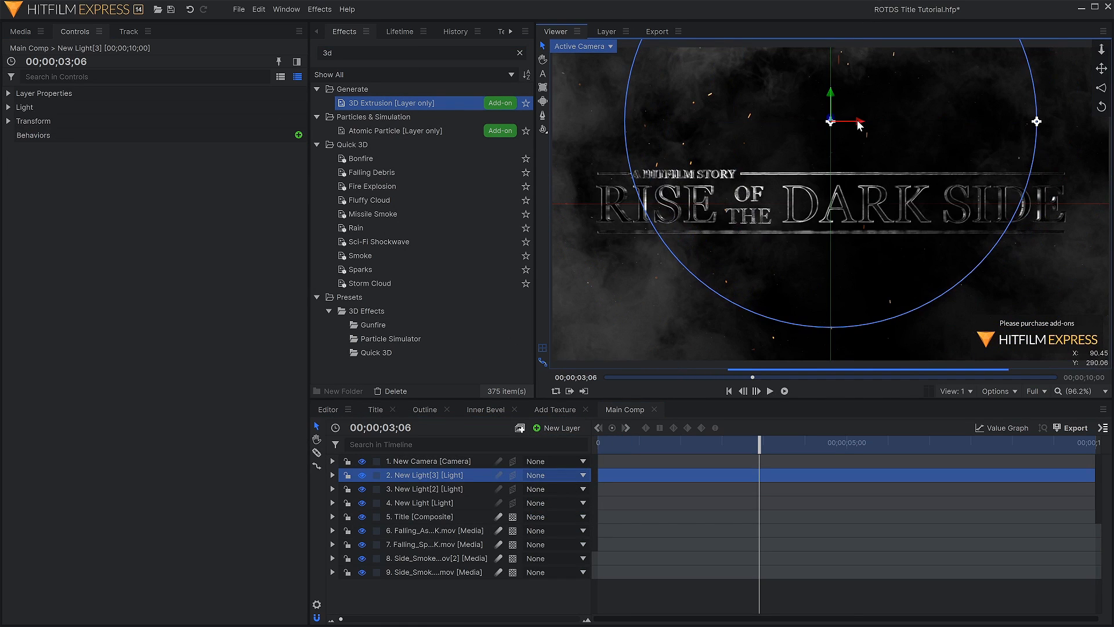
# - Color the third light orange-red, RGB 255, 46, 10, and raise its Intensity to 67
pyautogui.click(9, 108)
pyautogui.click(301, 135)
pyautogui.click(688, 212)
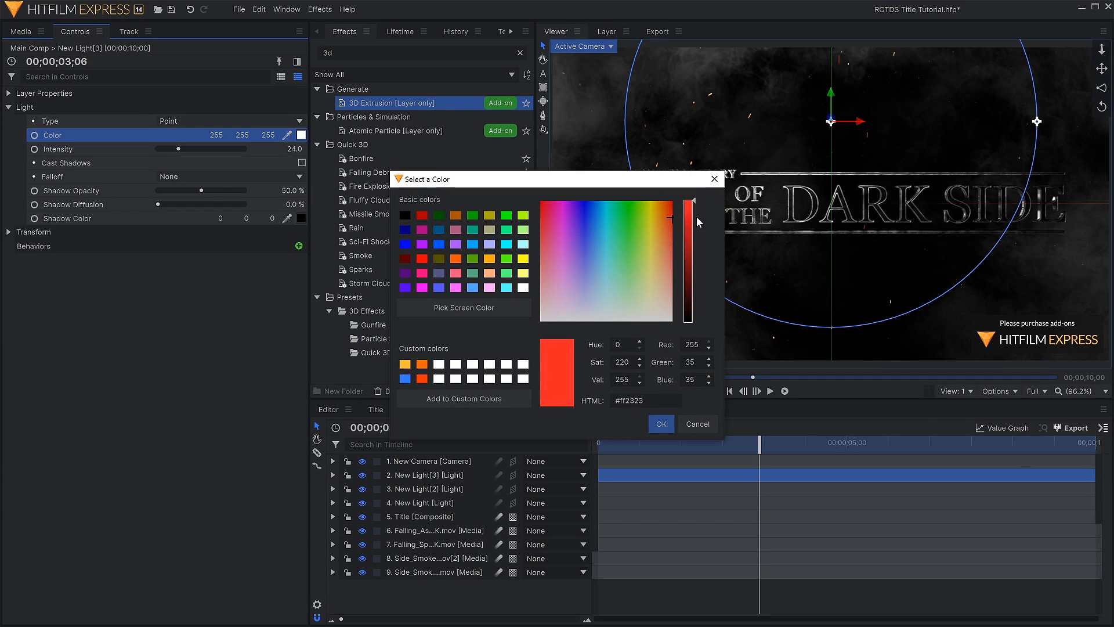
pyautogui.click(659, 423)
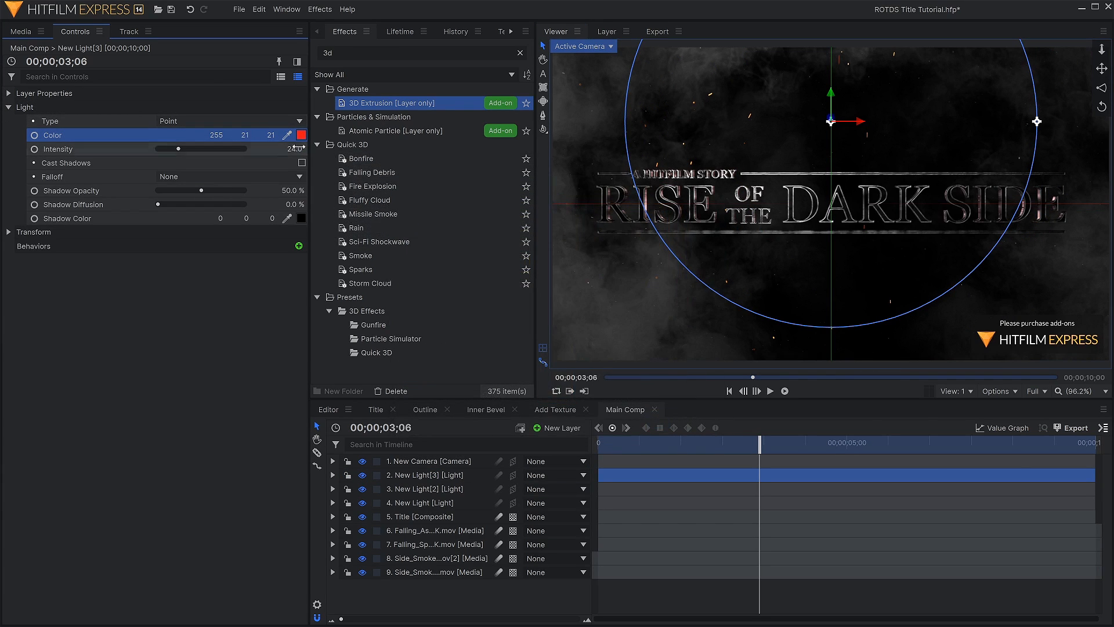
pyautogui.click(300, 135)
pyautogui.click(664, 207)
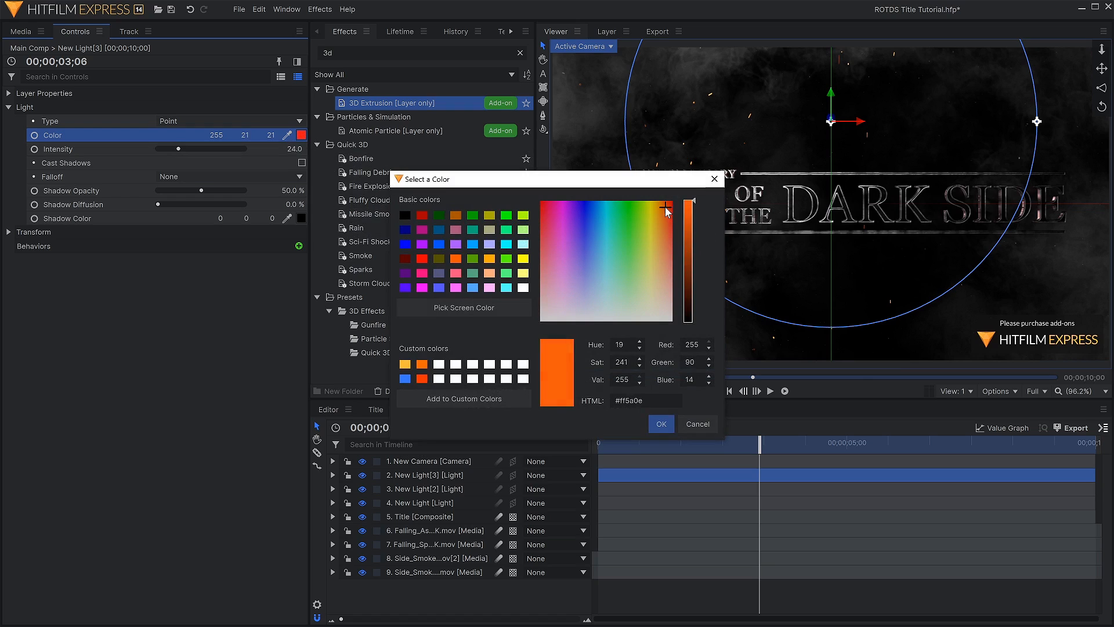
pyautogui.click(661, 423)
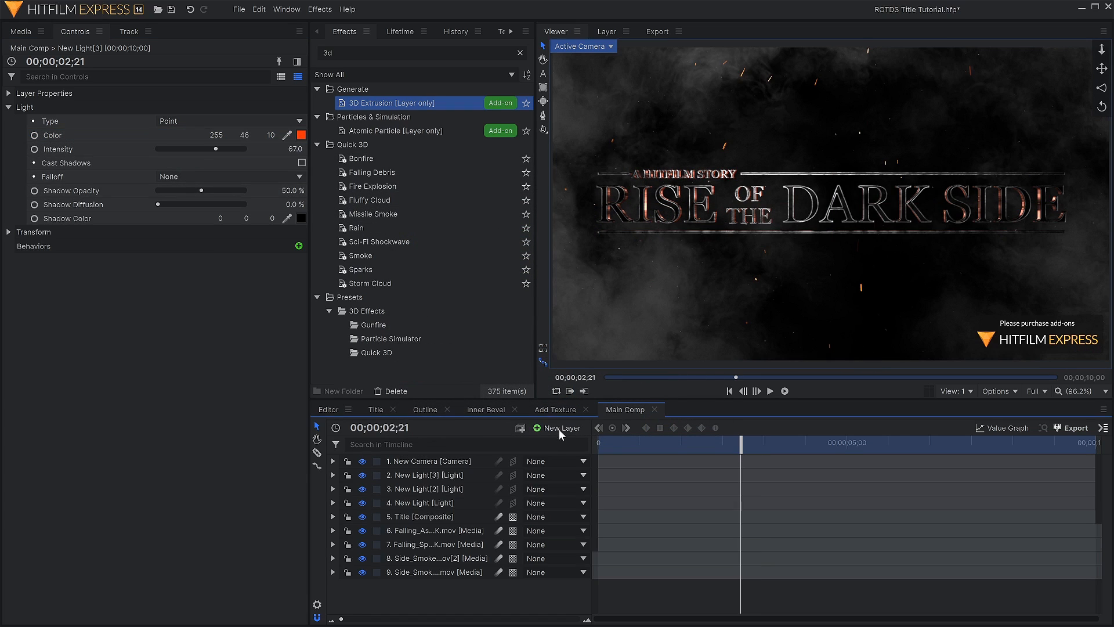
# - Add a grade layer above all layers in Main Comp and apply Radial Blur to it
pyautogui.click(559, 430)
pyautogui.click(564, 468)
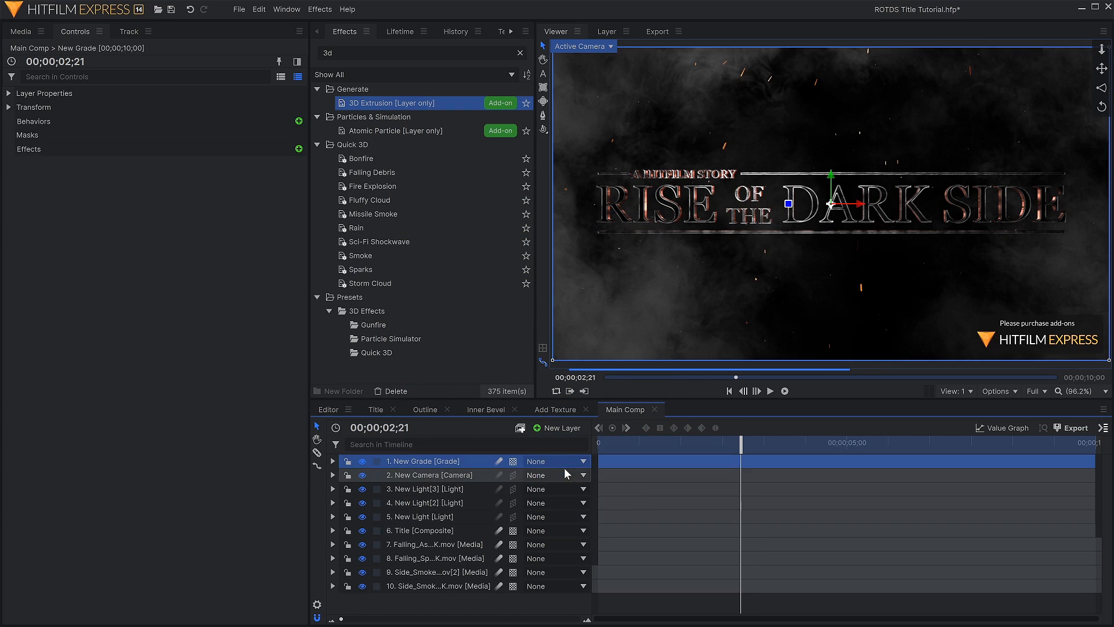
pyautogui.doubleClick(328, 53)
pyautogui.write('radial')
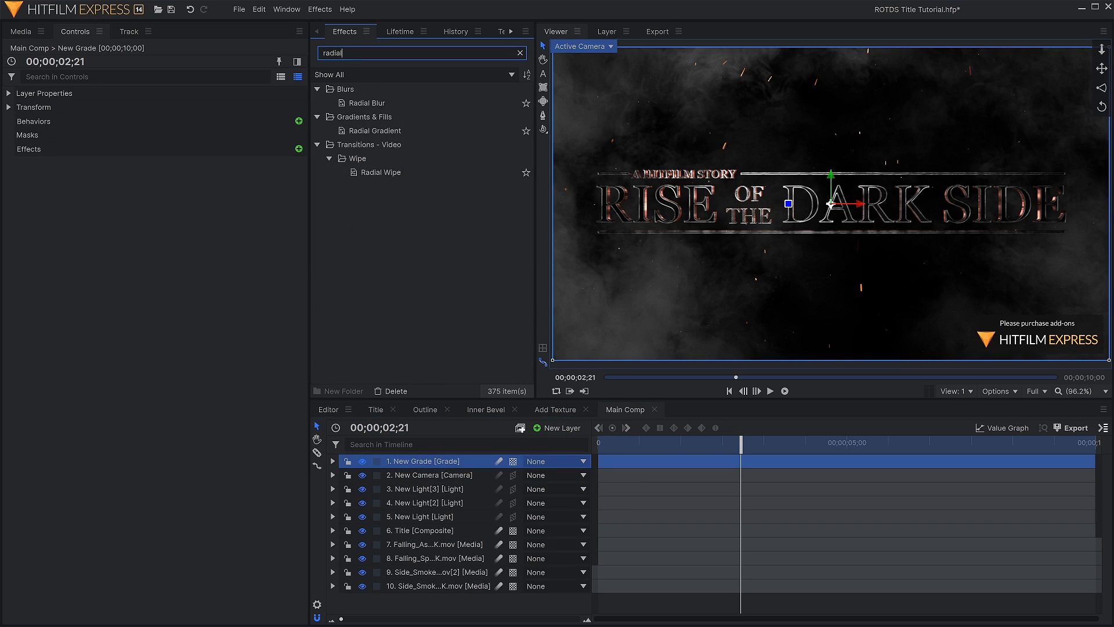
pyautogui.moveTo(406, 102); pyautogui.dragTo(422, 125)
pyautogui.moveTo(468, 443); pyautogui.dragTo(460, 455)
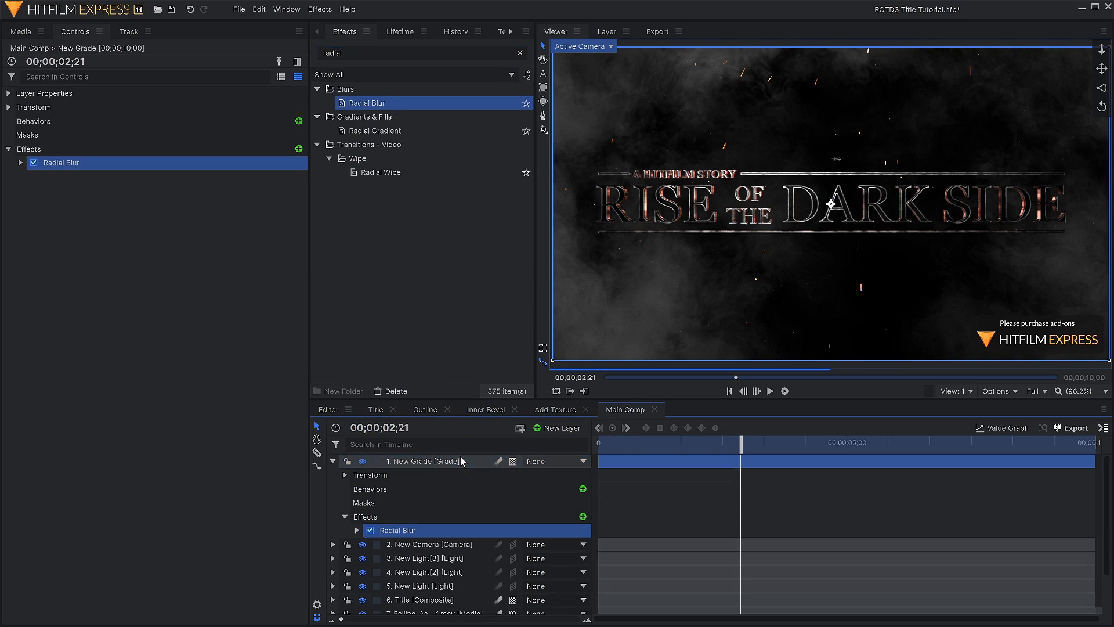
# - Set the Angle of the grade layer's Radial Blur to 0
pyautogui.click(20, 163)
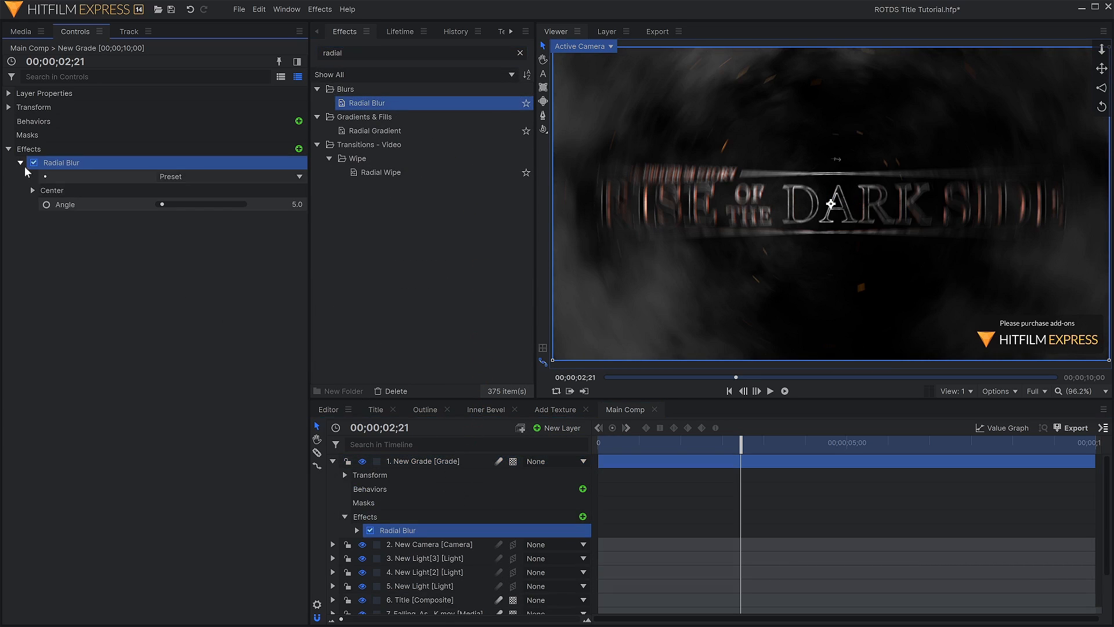
pyautogui.click(293, 204)
pyautogui.write('0')
pyautogui.press('Return')
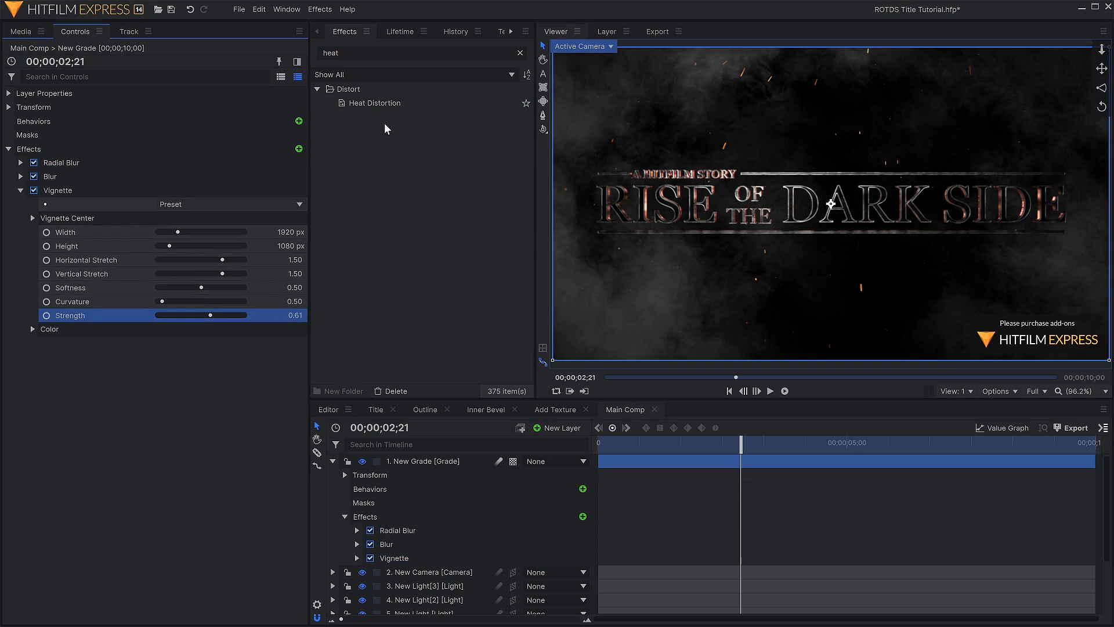
# - Apply Heat Distortion between Blur and Vignette on the grade layer, lowering its Distortion and adjusting its Diffusion Strength
pyautogui.moveTo(376, 103); pyautogui.dragTo(113, 186)
pyautogui.click(21, 189)
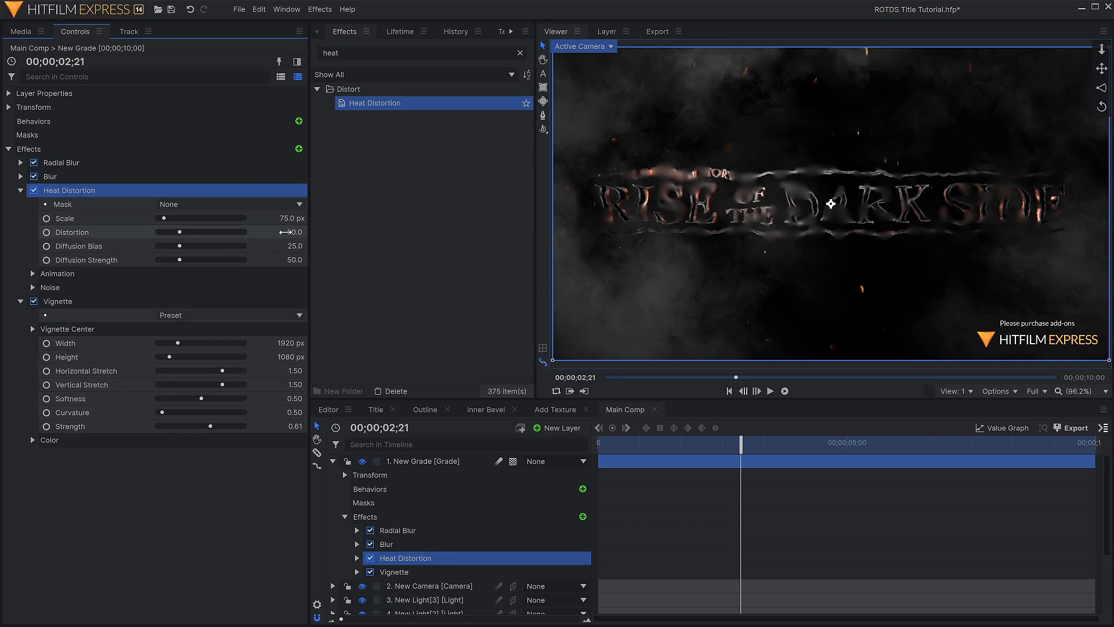
pyautogui.press('Tab')
pyautogui.press('Tab')
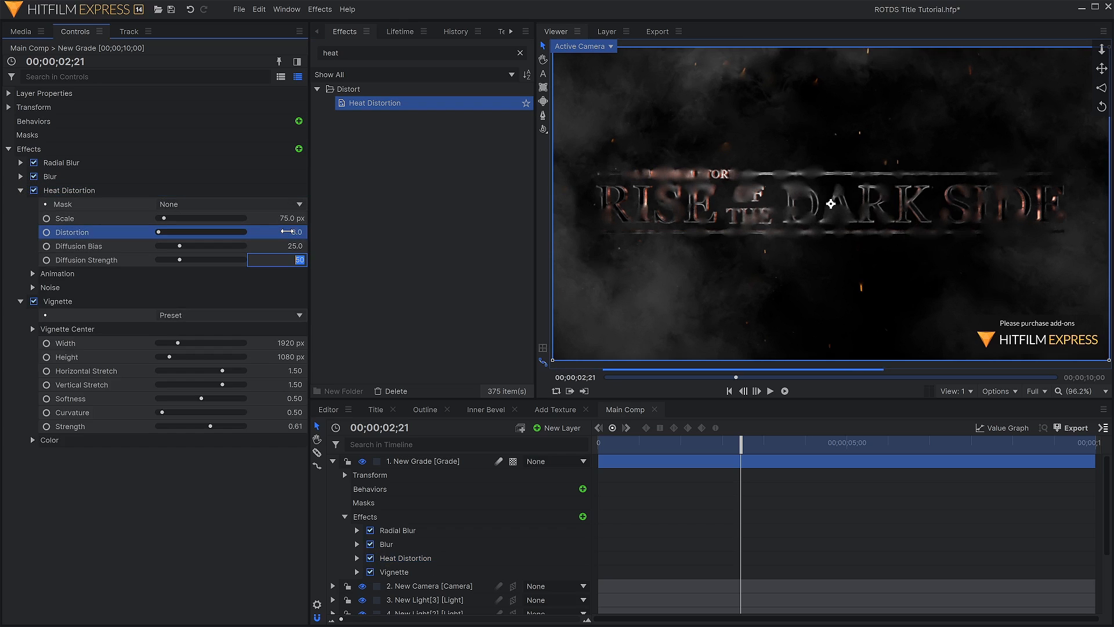
pyautogui.press('Return')
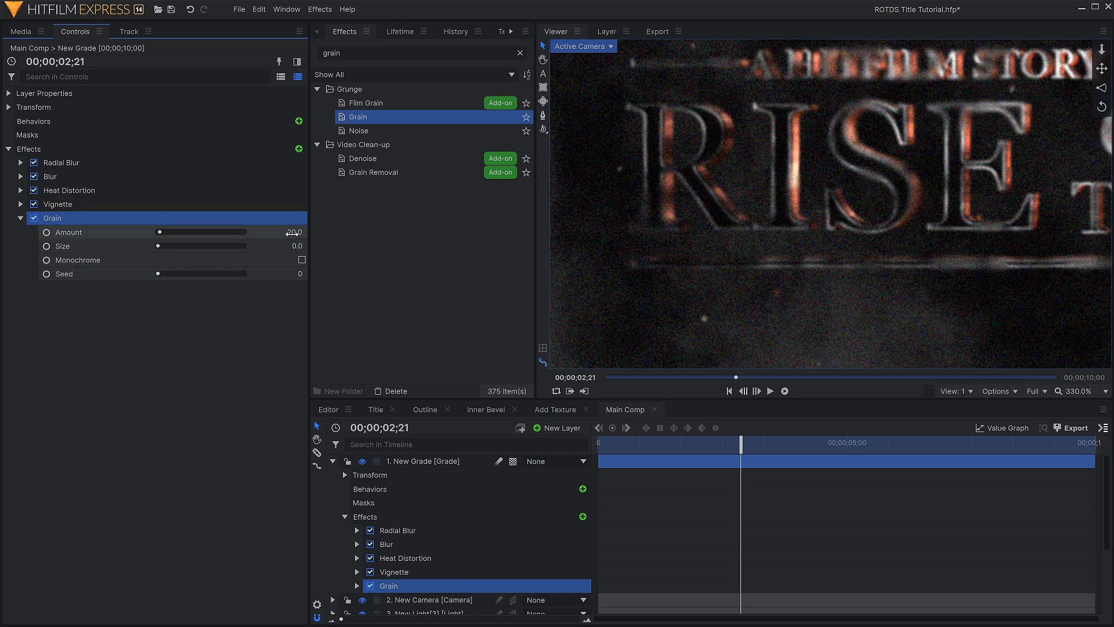
# - Reduce the Amount of the Grain effect on the grade layer
pyautogui.click(69, 231)
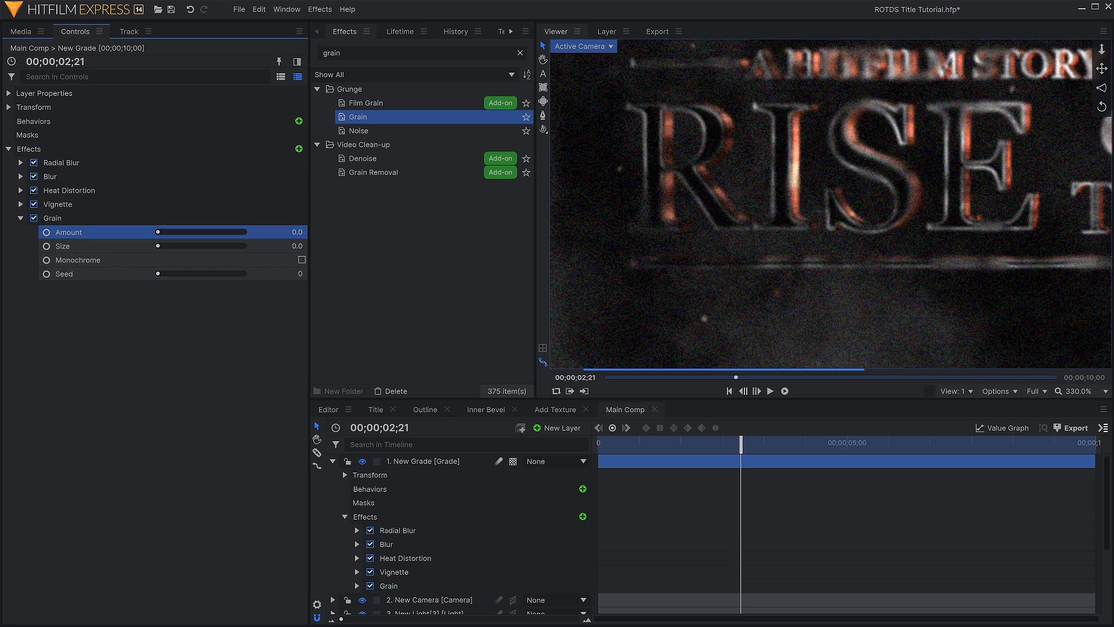